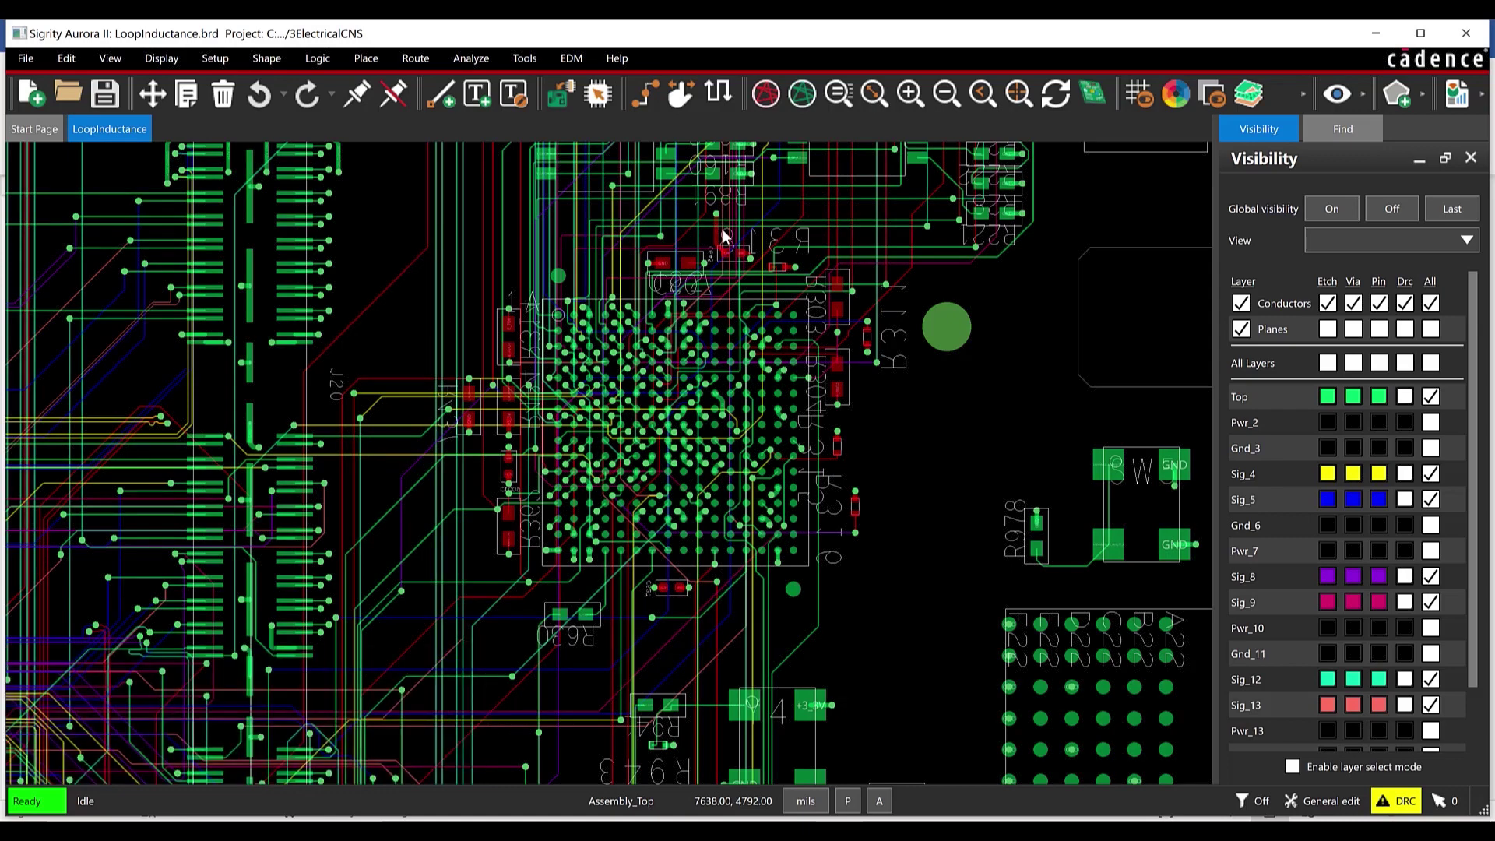
- Open the Analyze menu to reach the analysis options
{"action": "left_click", "coordinate": [483, 61]}
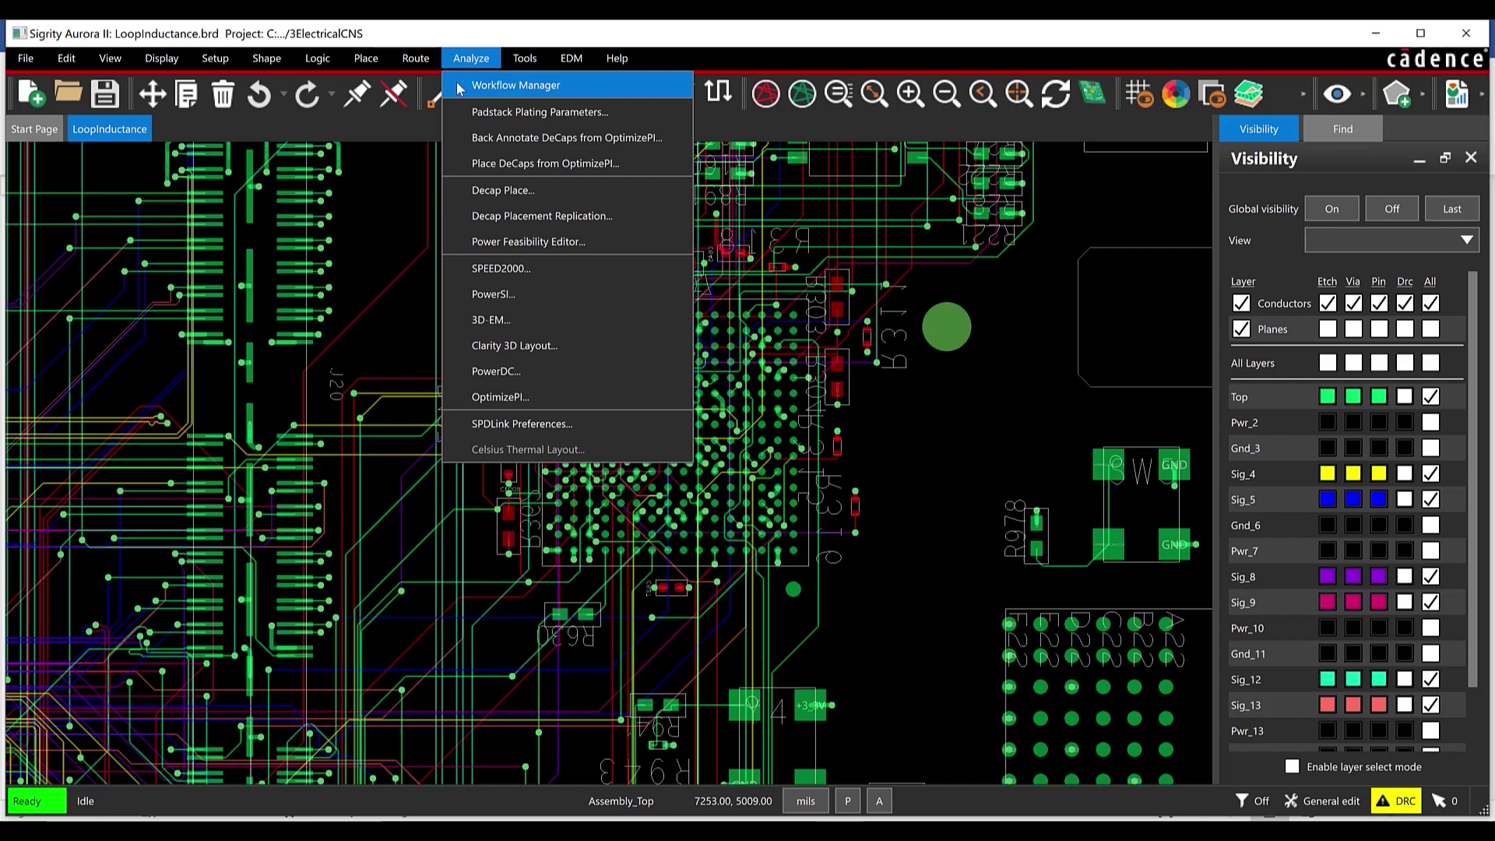
- Launch the Workflow Manager and select Power Inductance Workflow from the workflow list
{"action": "left_click", "coordinate": [460, 86]}
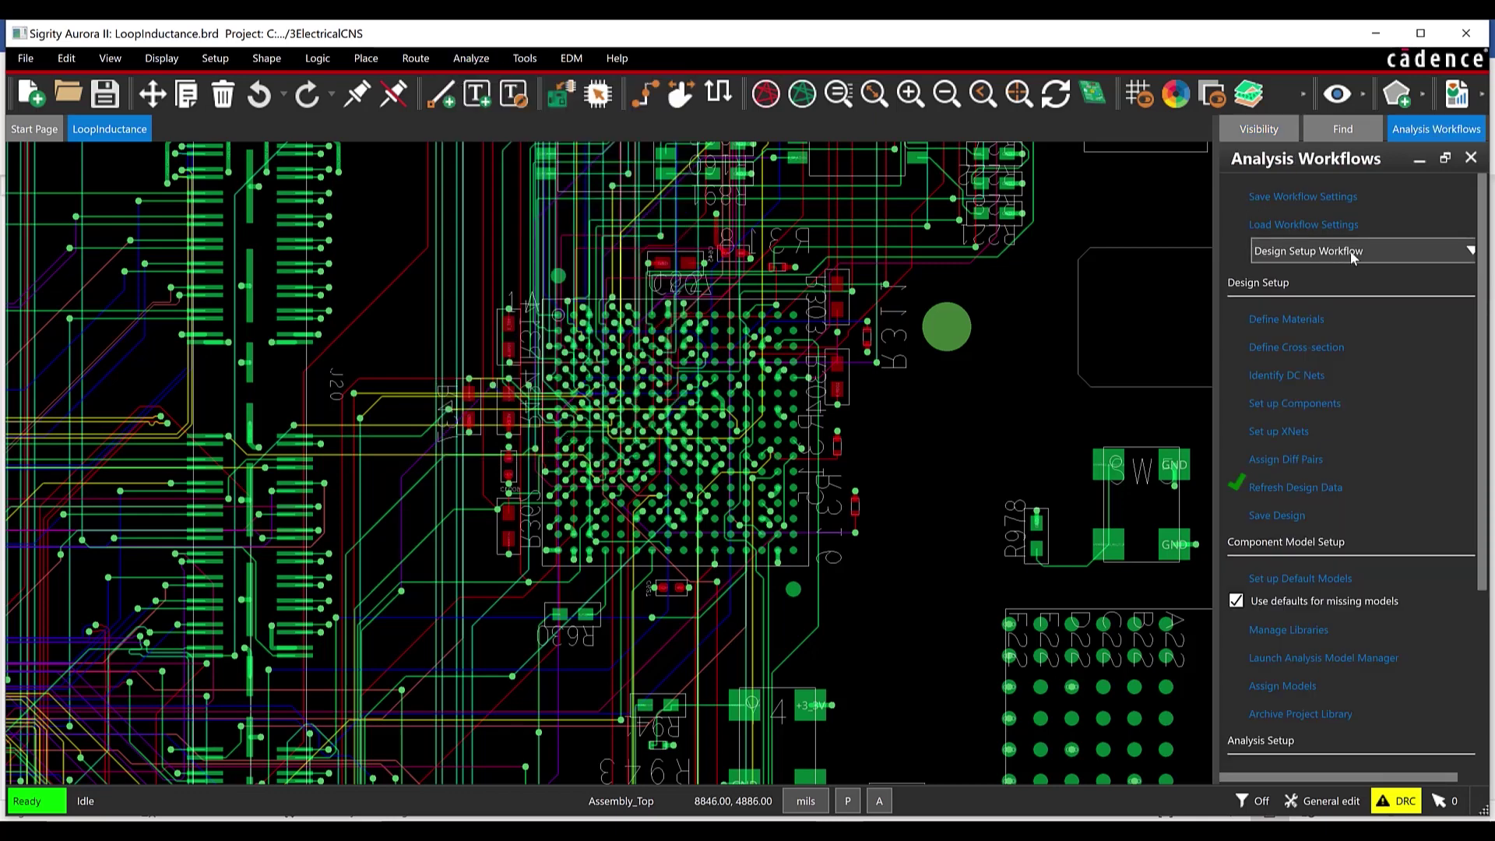
{"action": "left_click", "coordinate": [1354, 257]}
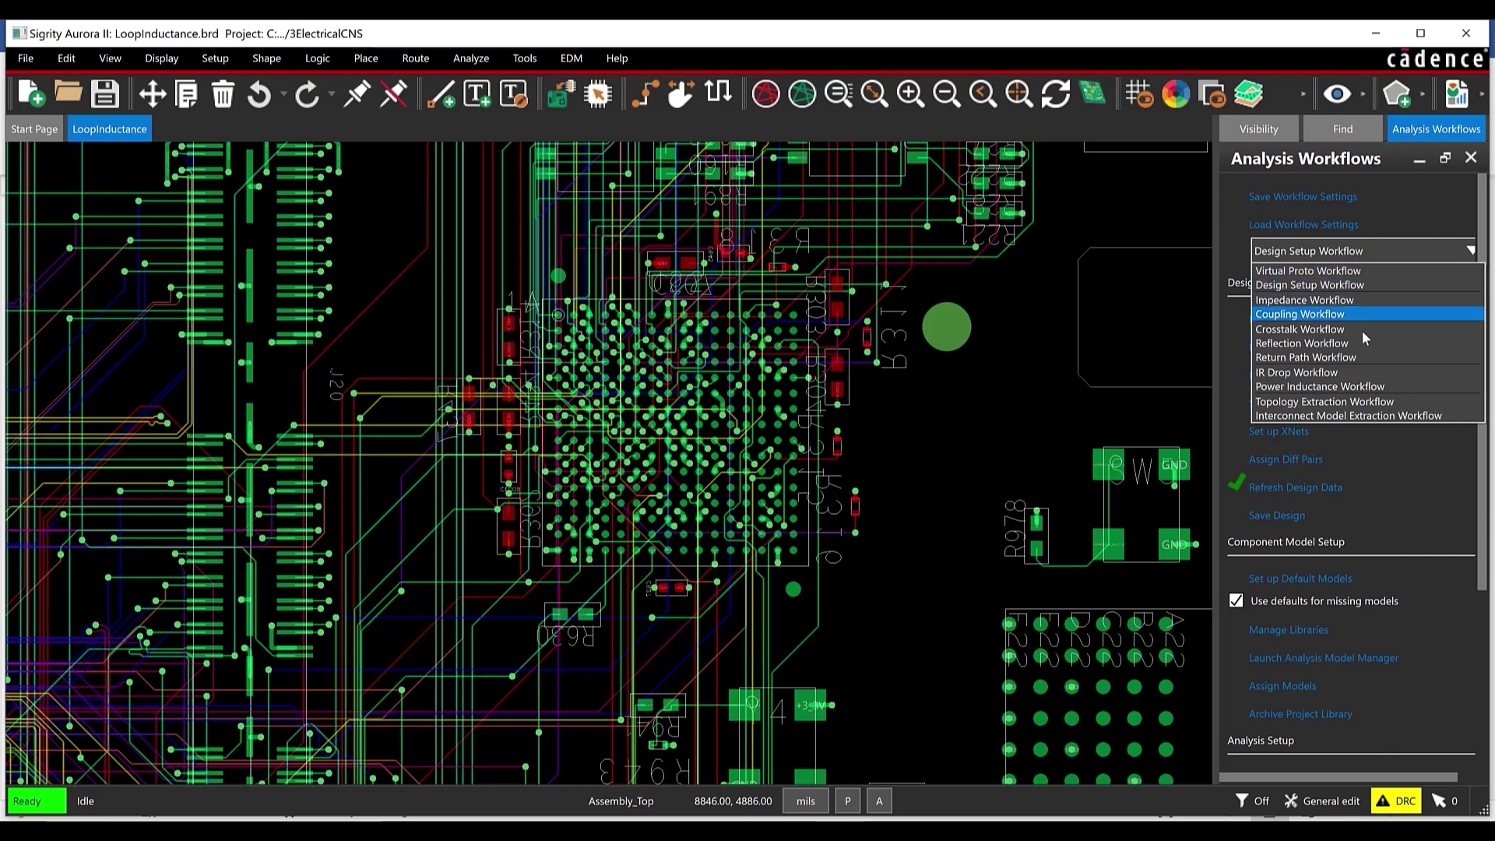
{"action": "left_click", "coordinate": [1398, 390]}
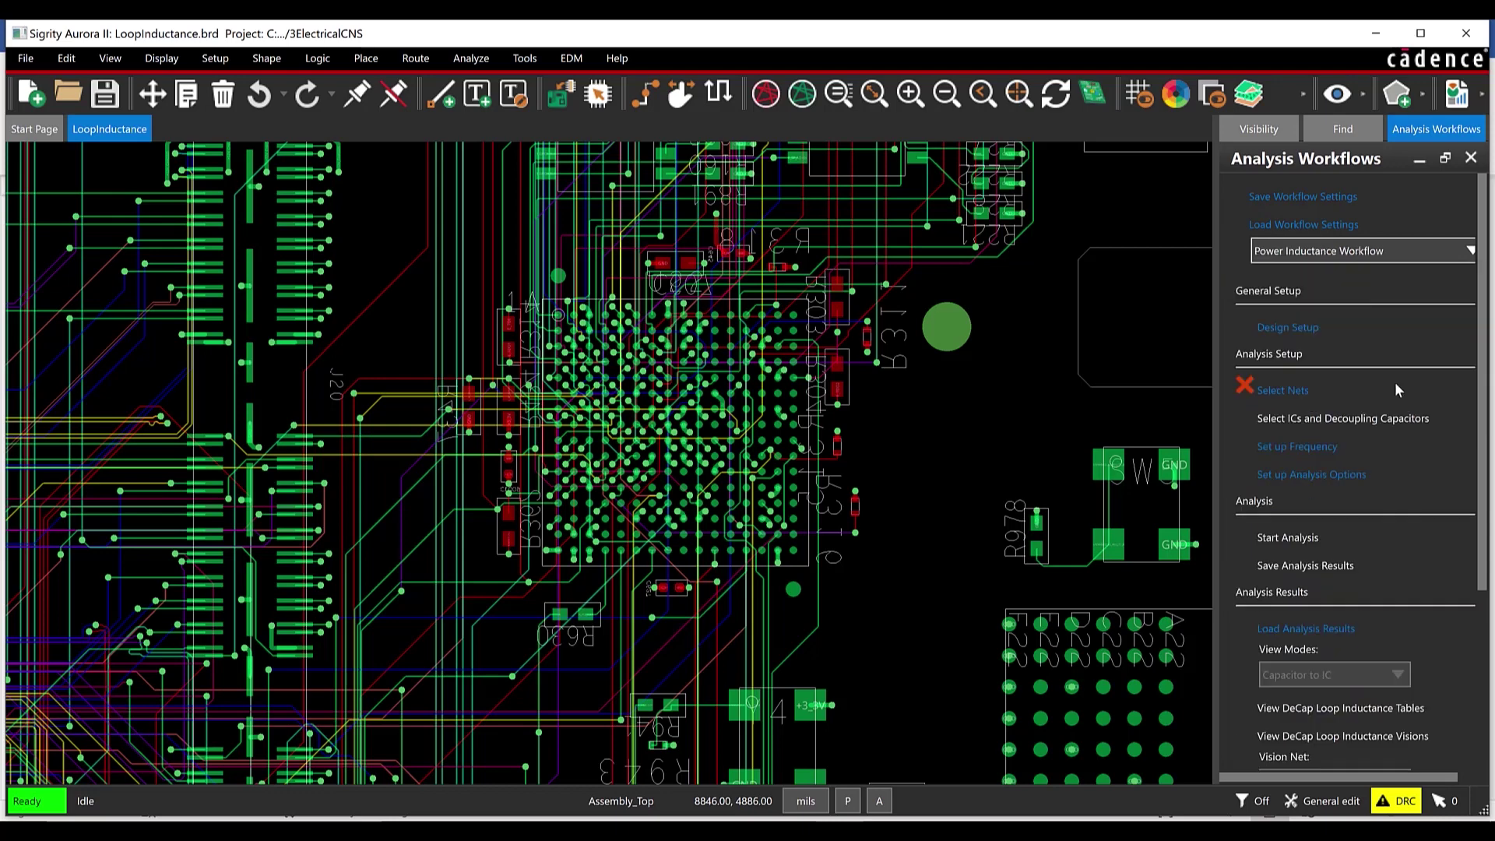
- Check the +2_5V net in the Net Selection Table and apply it for analysis
{"action": "left_click", "coordinate": [1297, 398]}
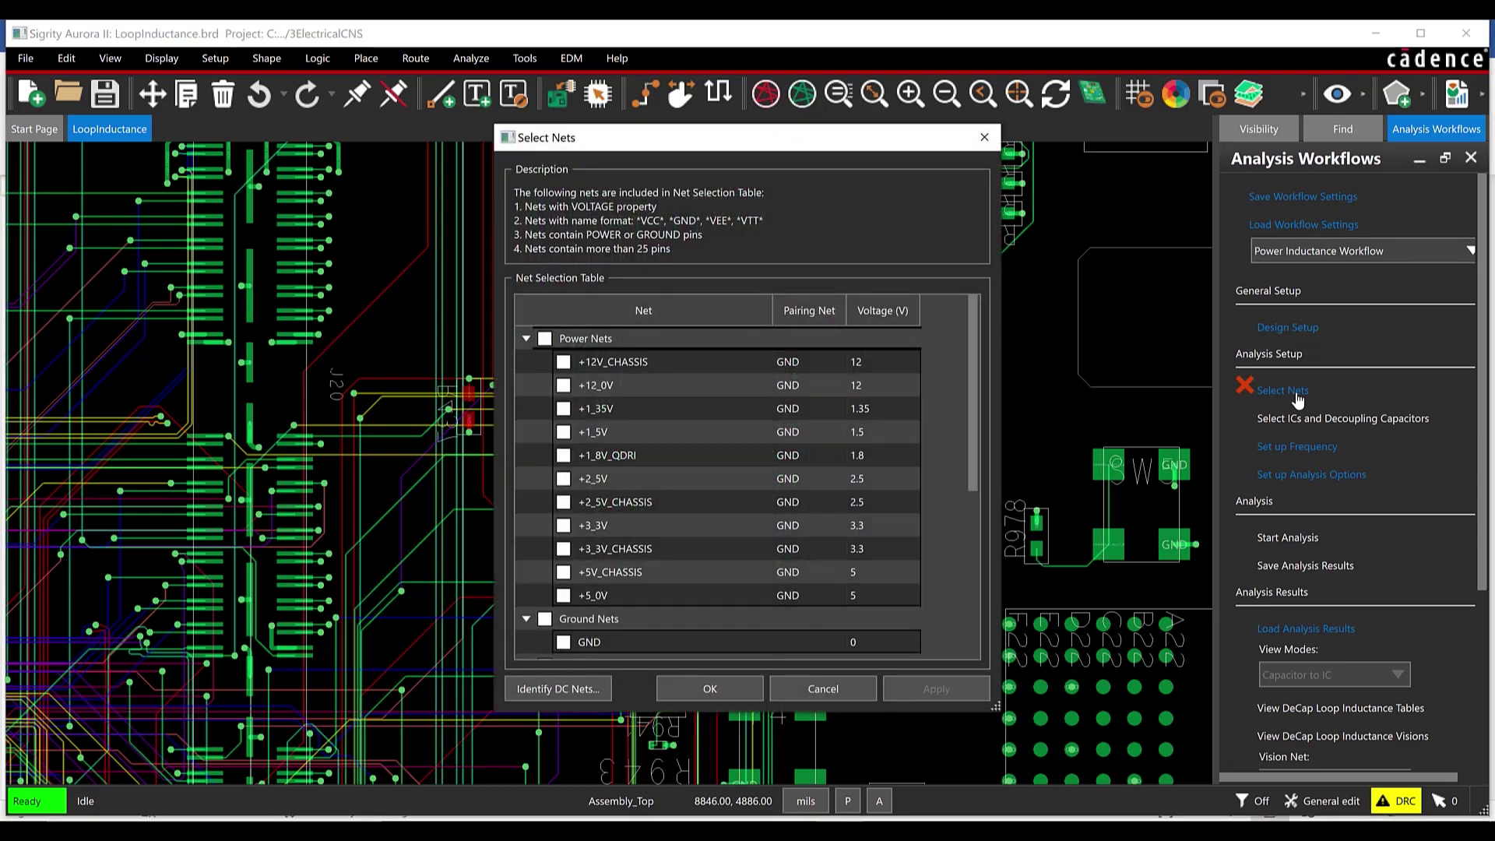
{"action": "left_click", "coordinate": [563, 480]}
{"action": "left_click", "coordinate": [922, 685]}
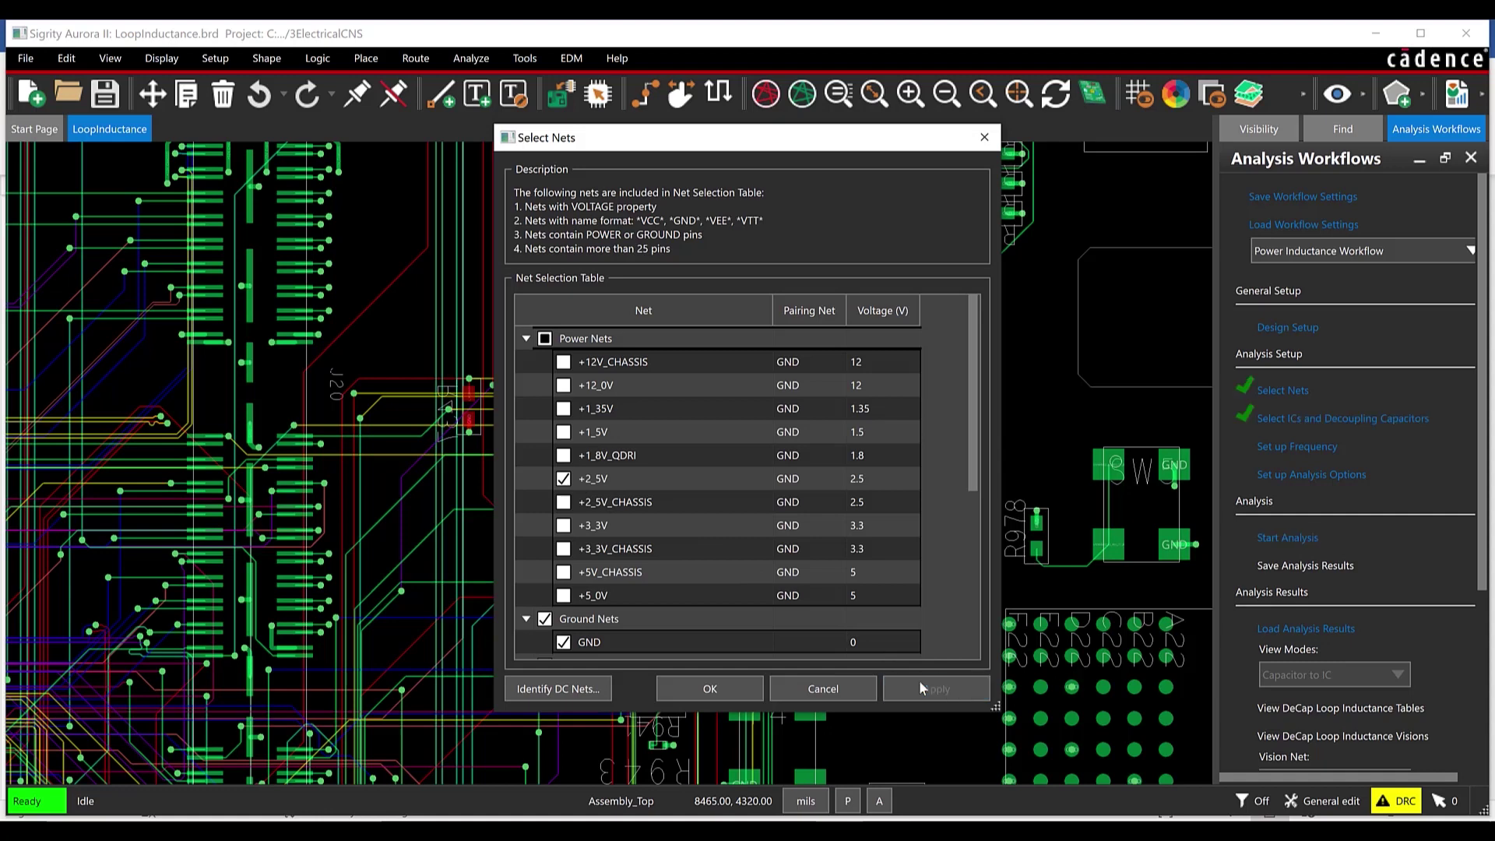
{"action": "left_click", "coordinate": [723, 682]}
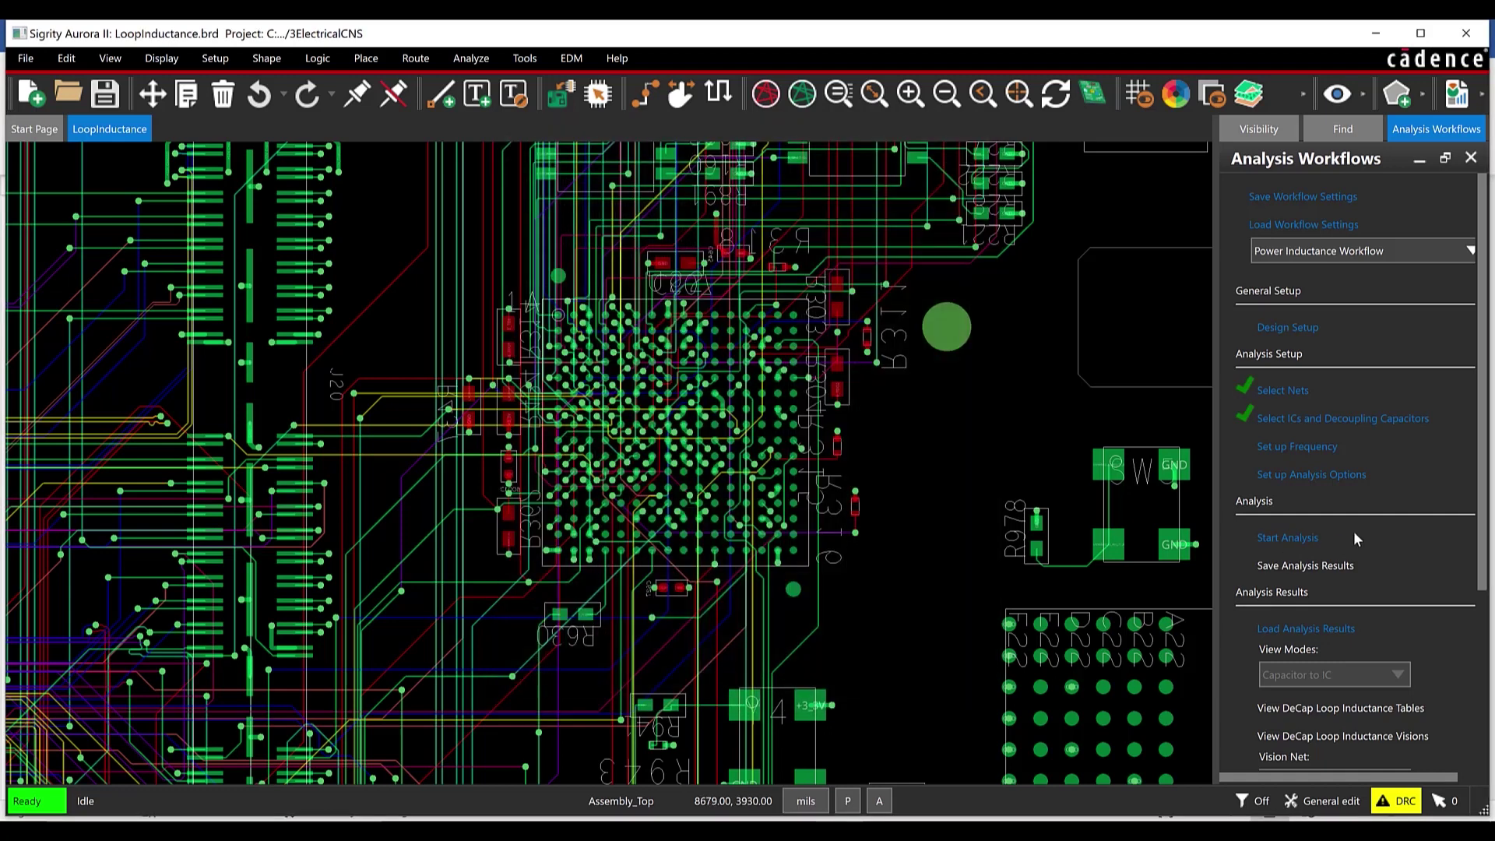
- Select only IC U22 and capacitors C627, C645 and C1009, then apply
{"action": "left_click", "coordinate": [1407, 430]}
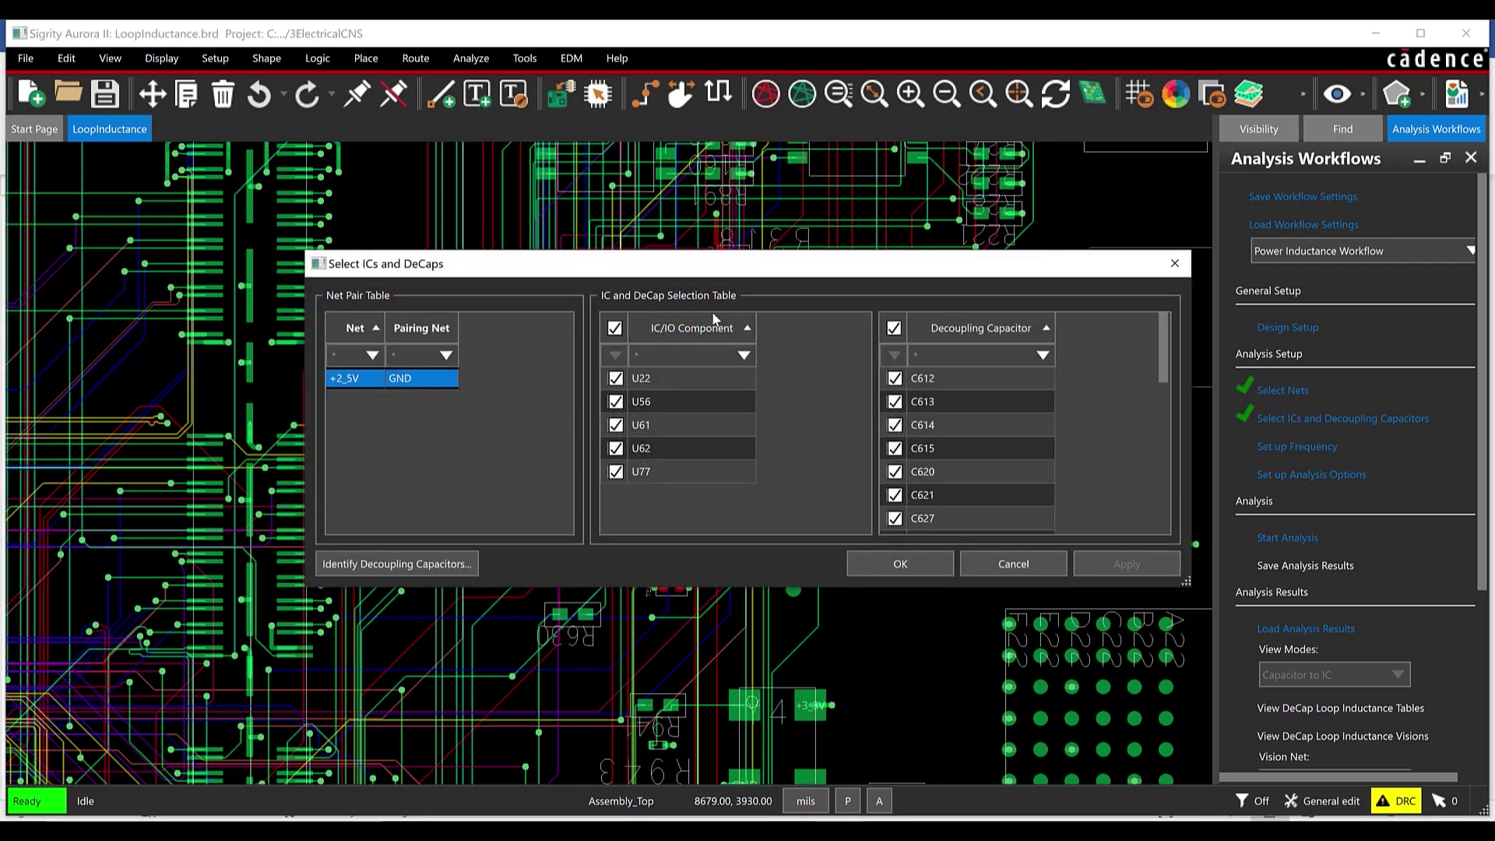
{"action": "left_click", "coordinate": [614, 329]}
{"action": "left_click", "coordinate": [616, 378]}
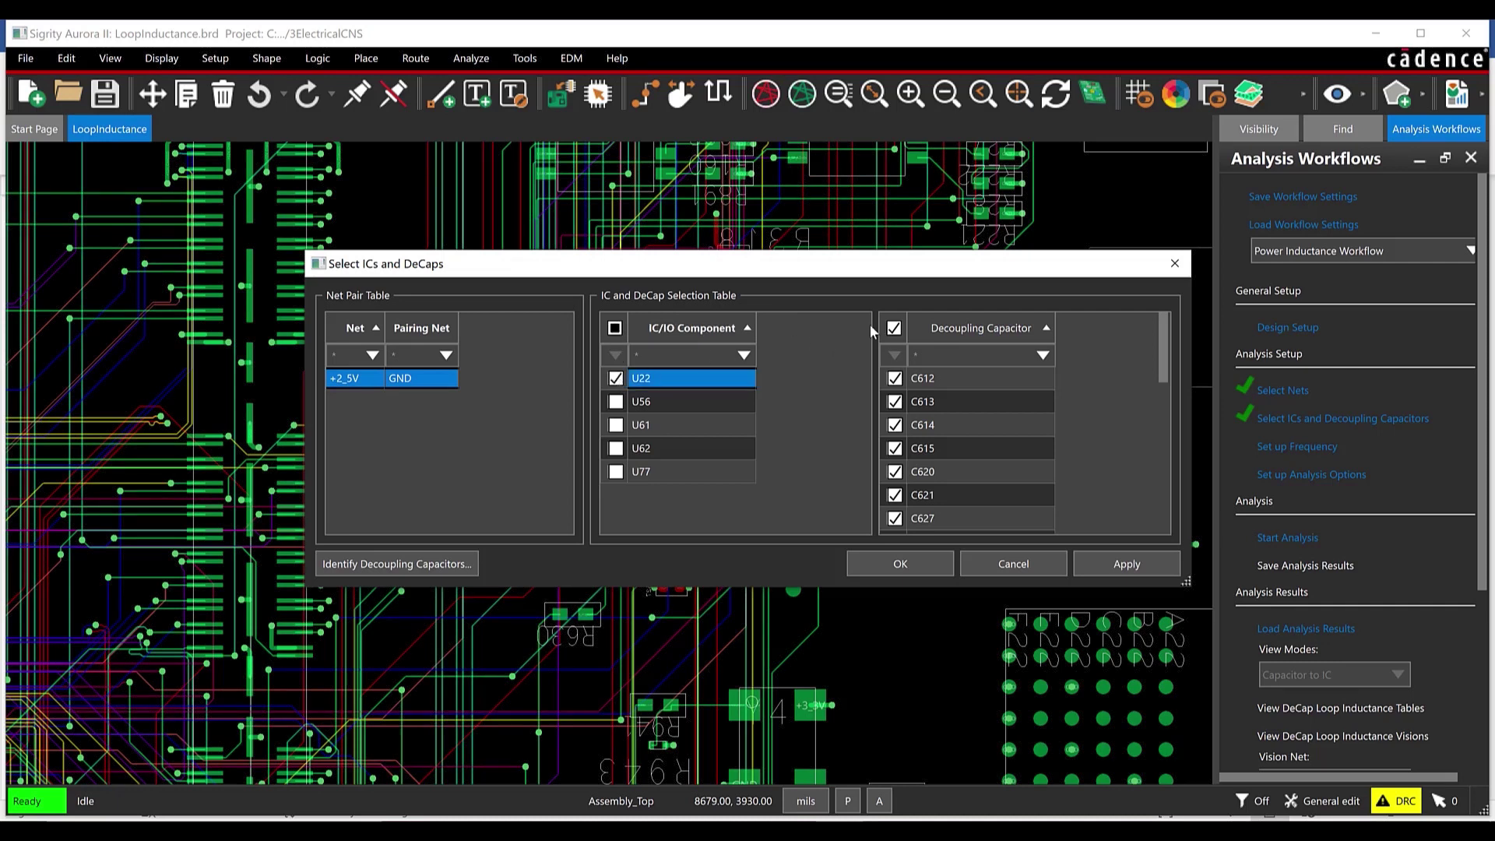
{"action": "left_click", "coordinate": [894, 329]}
{"action": "left_click", "coordinate": [900, 519]}
{"action": "left_click_drag", "start_coordinate": [1169, 355], "coordinate": [1168, 489]}
{"action": "left_click", "coordinate": [895, 473]}
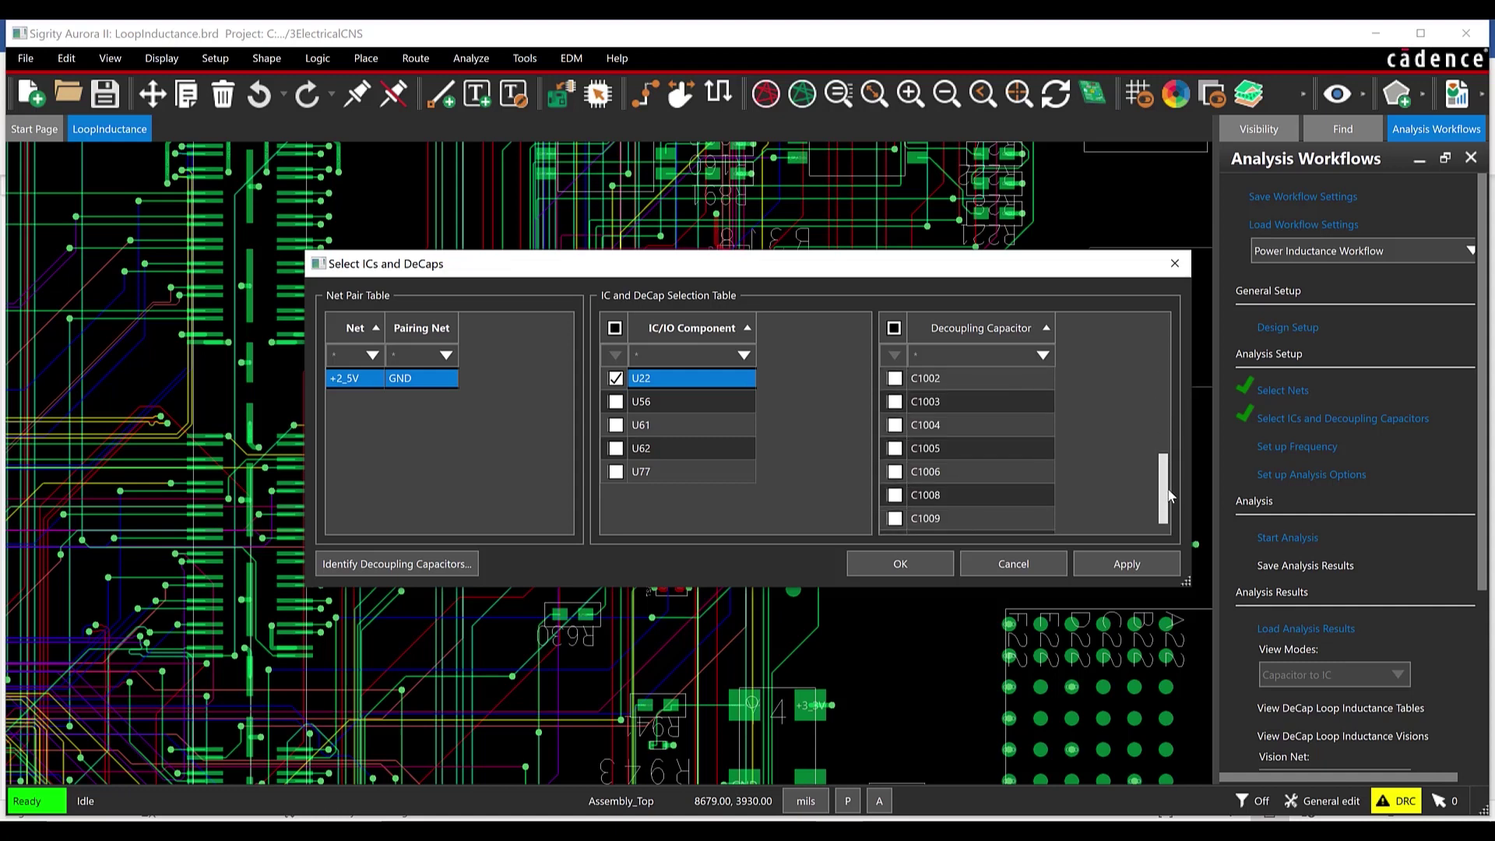
{"action": "left_click", "coordinate": [896, 519]}
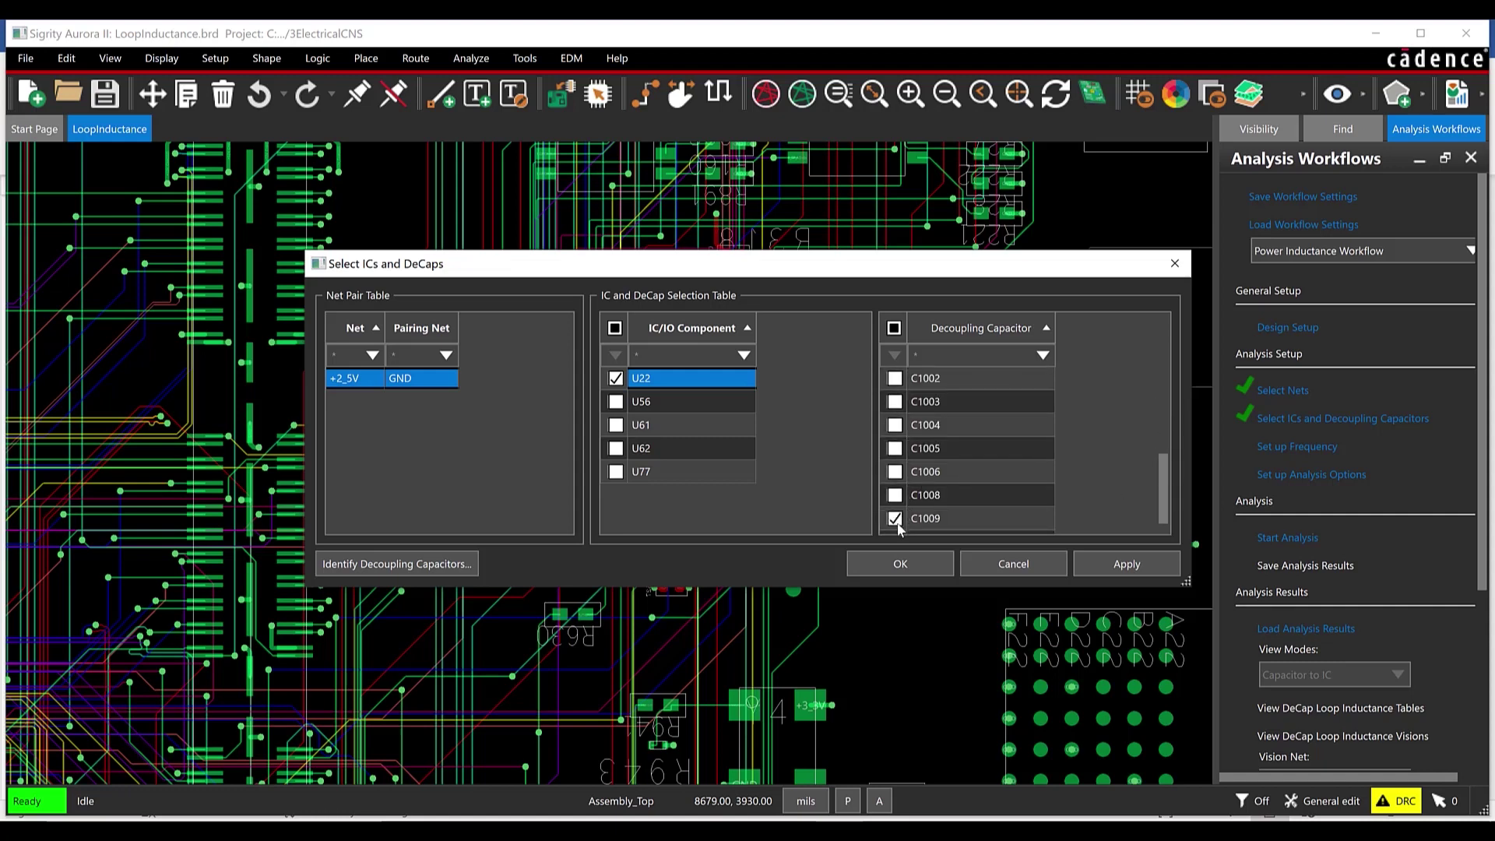
{"action": "left_click", "coordinate": [1144, 569]}
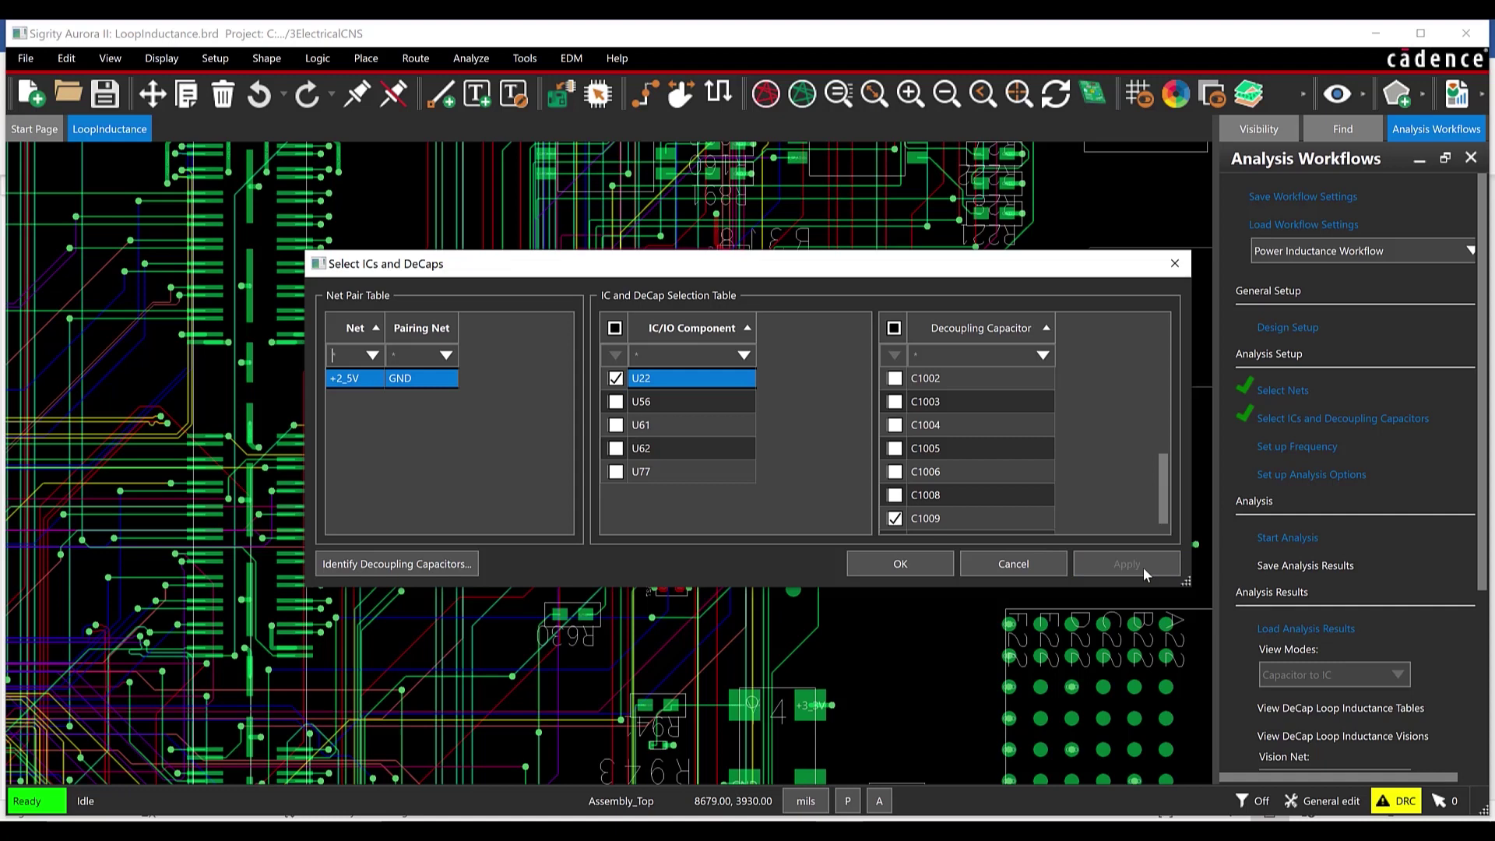
{"action": "left_click", "coordinate": [900, 564]}
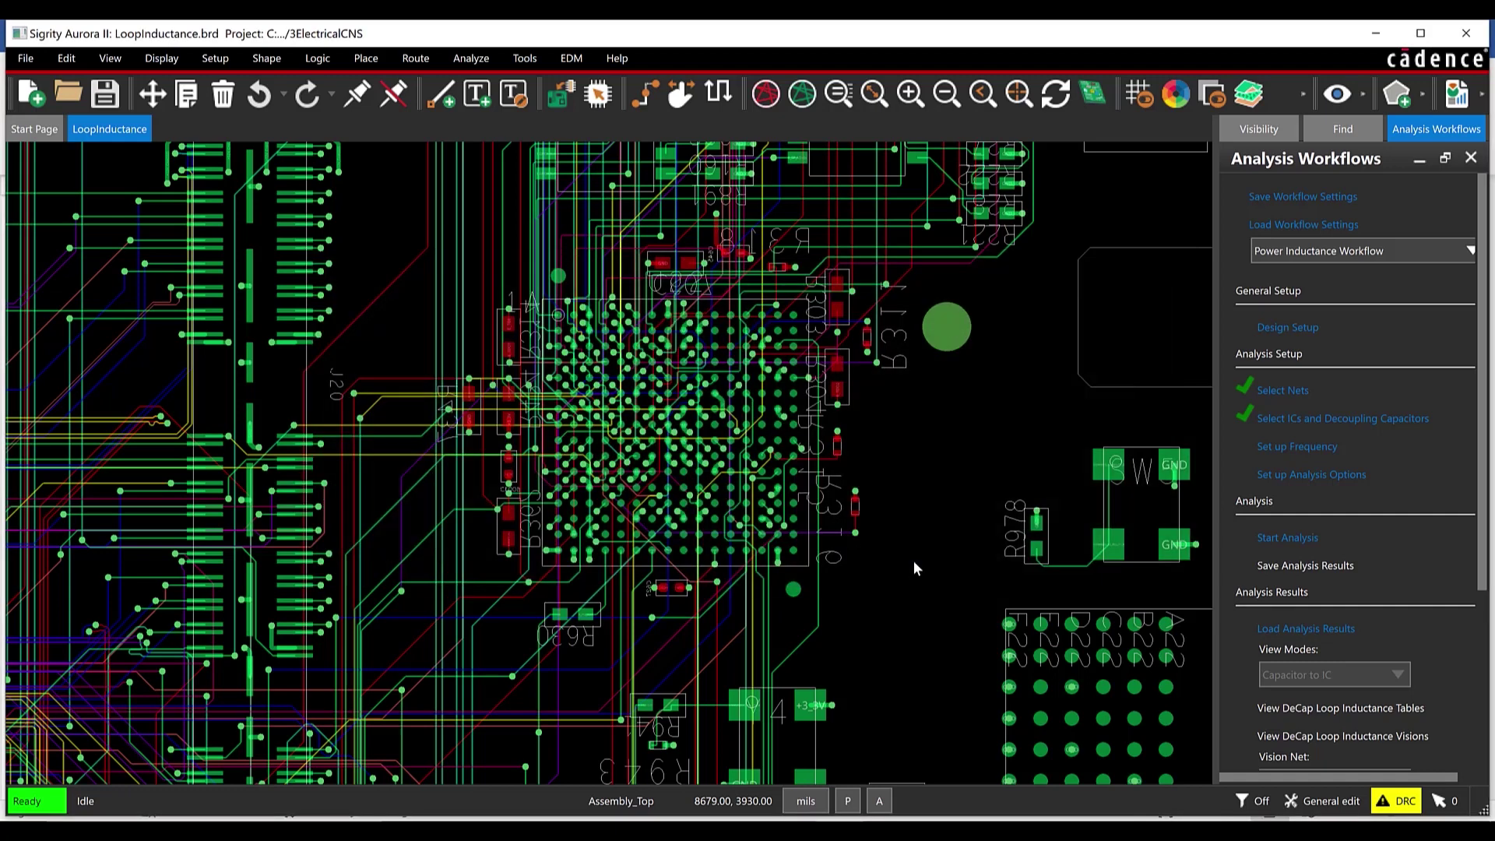
{"action": "left_click", "coordinate": [1324, 457]}
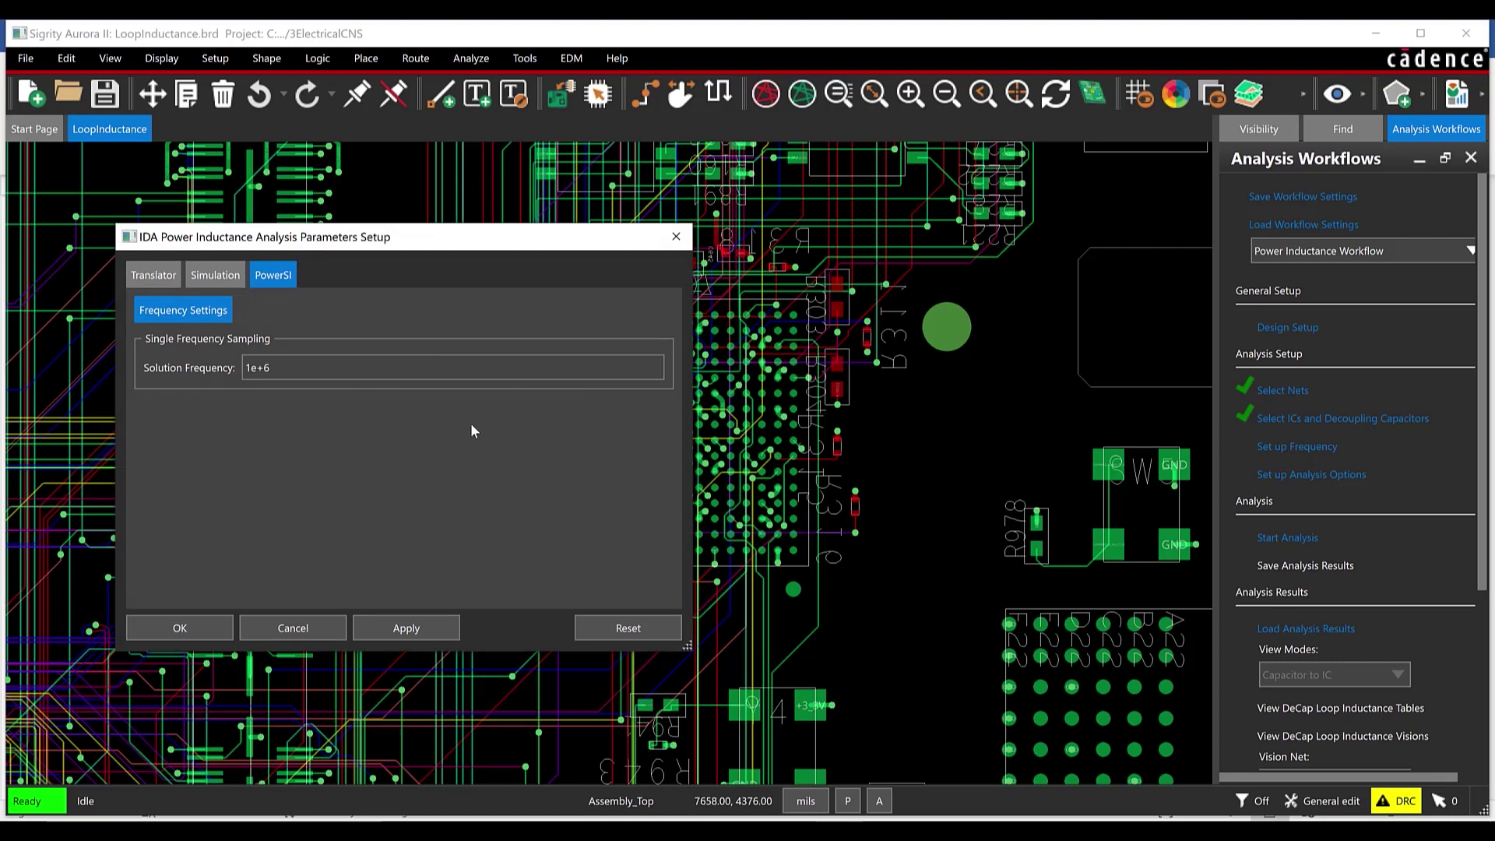
{"action": "left_click", "coordinate": [196, 627]}
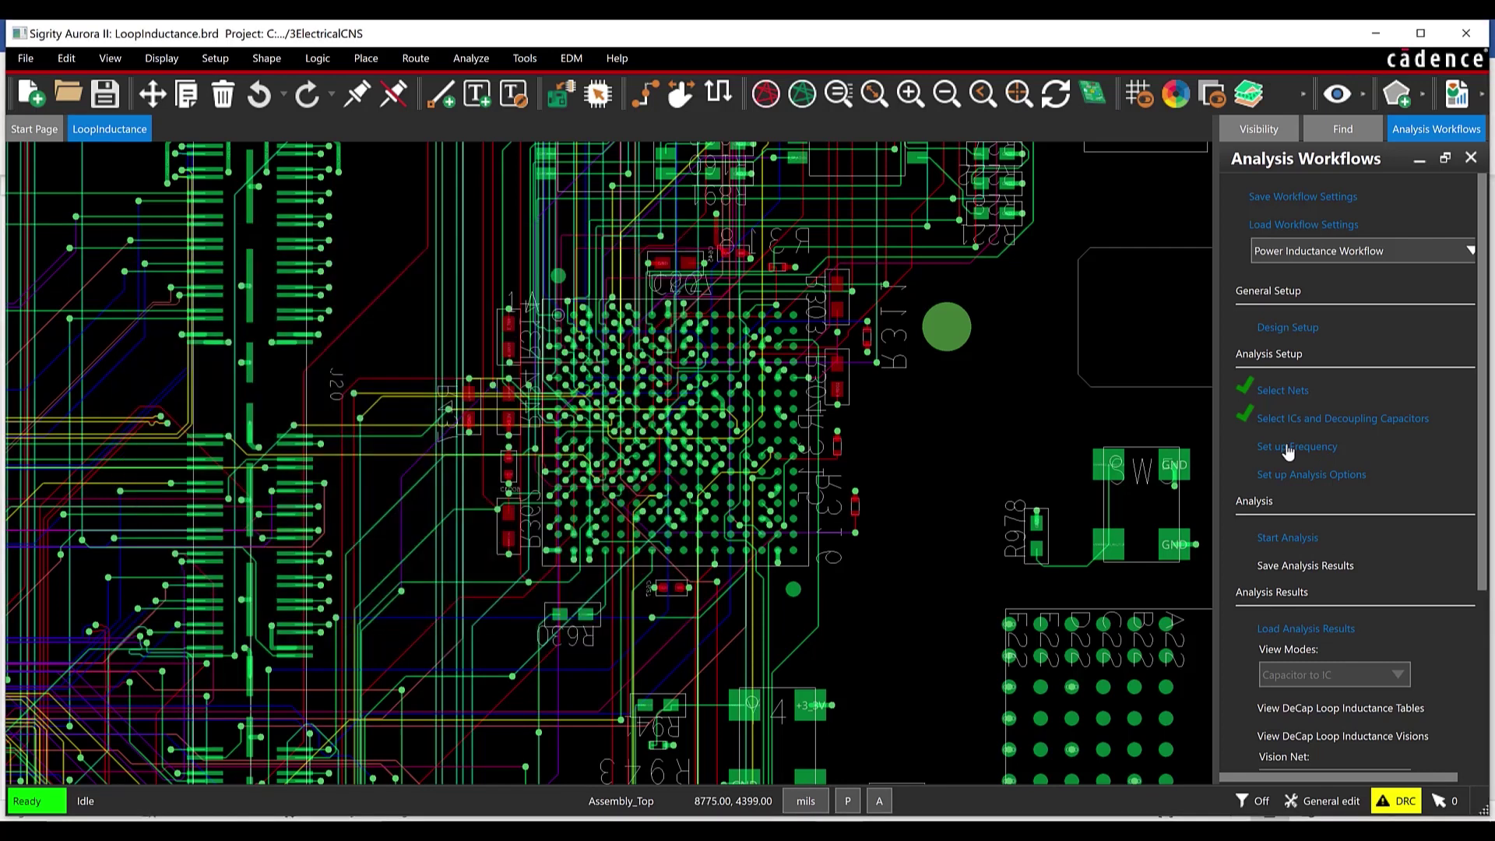
- Run the analysis and show the Capacitor to IC decap loop inductance tables
{"action": "left_click", "coordinate": [1299, 538]}
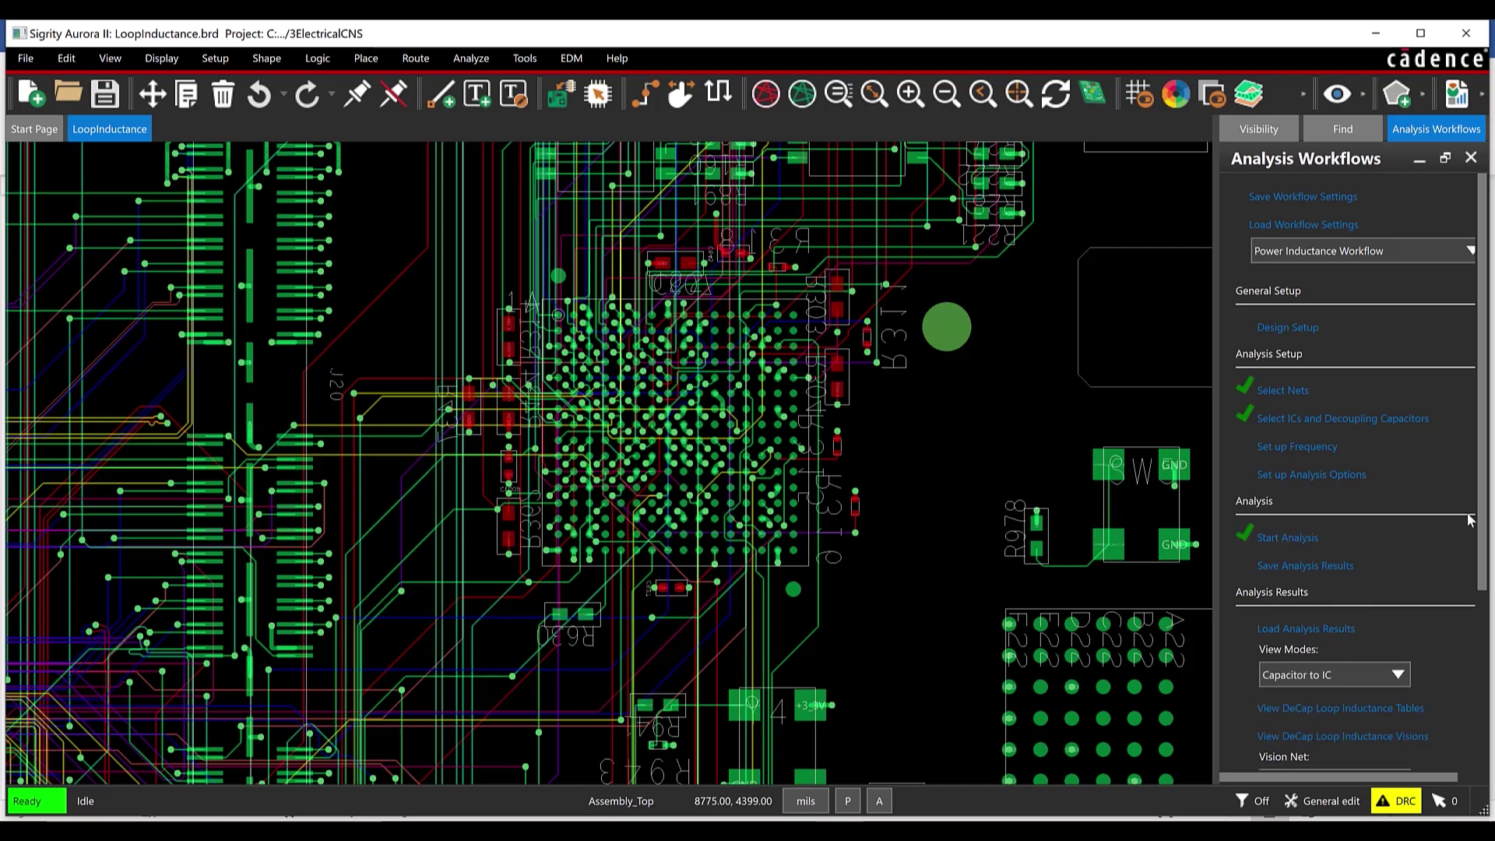
{"action": "scroll", "coordinate": [1396, 443], "scroll_direction": "down", "scroll_amount": 3}
{"action": "left_click", "coordinate": [1398, 454]}
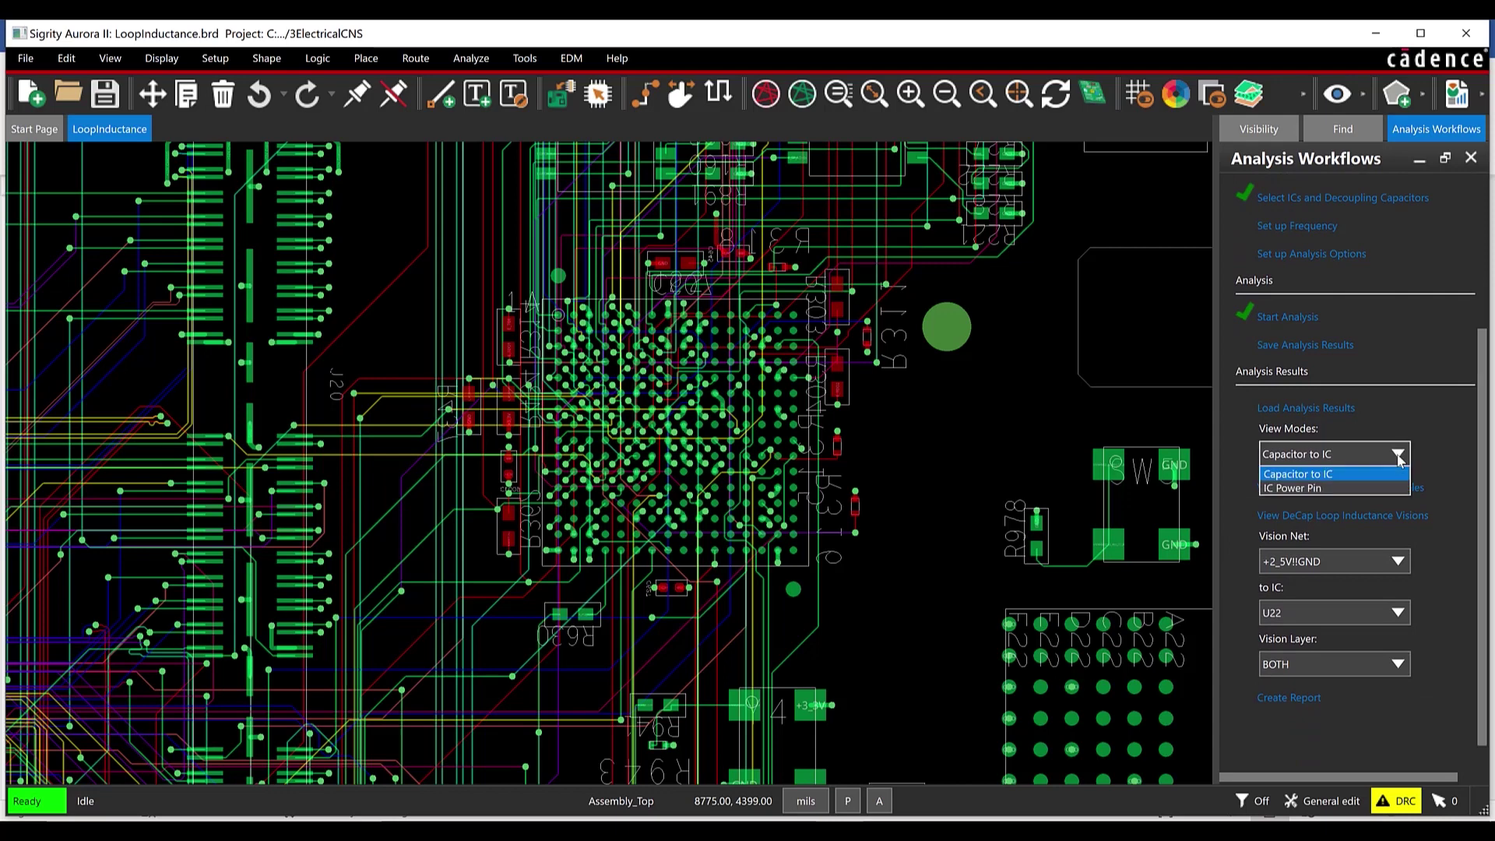
{"action": "left_click", "coordinate": [1398, 456]}
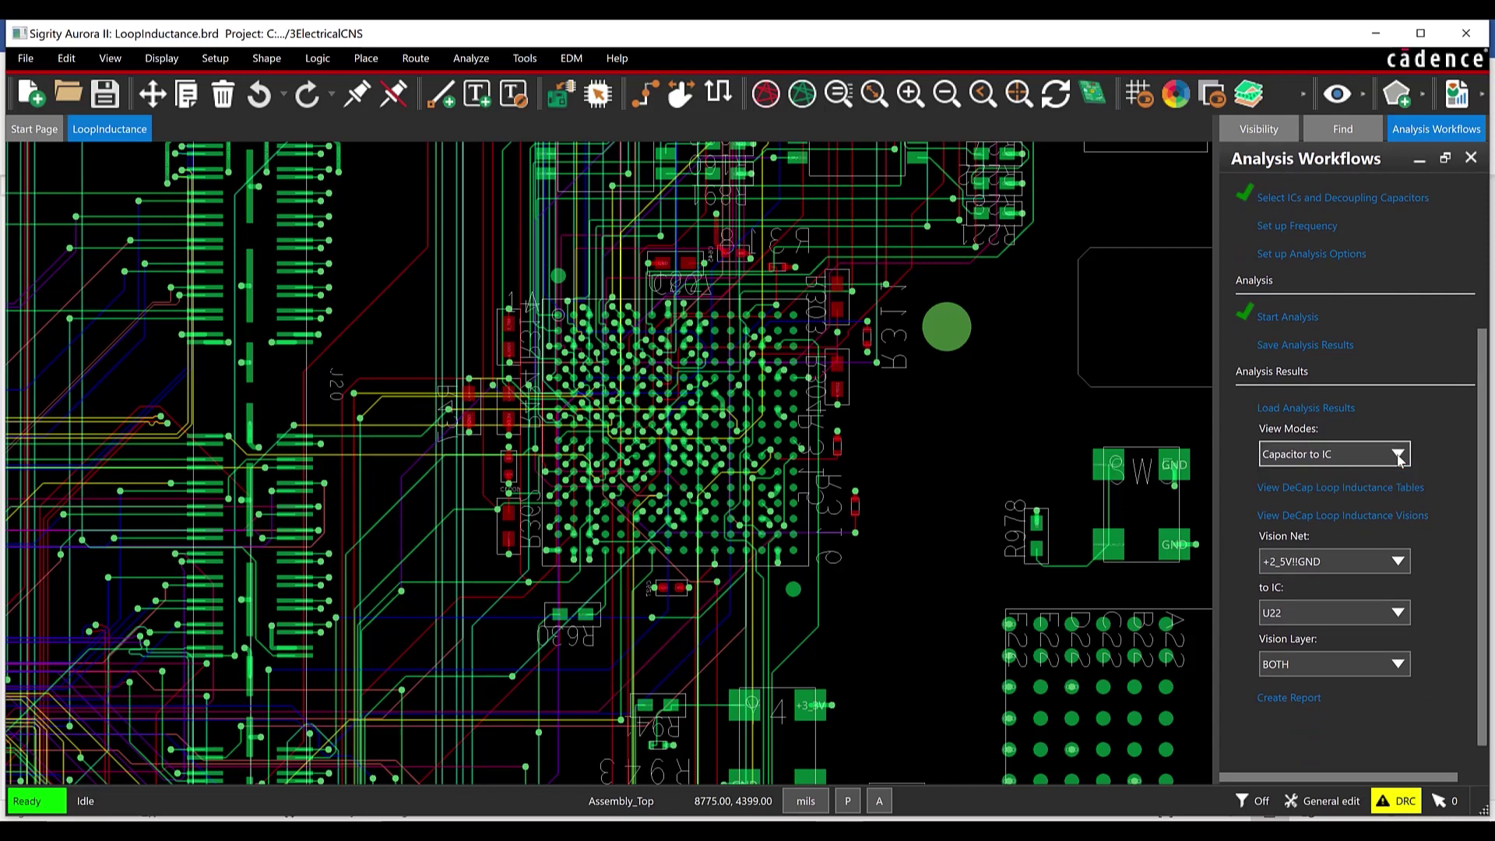
{"action": "left_click", "coordinate": [1400, 490]}
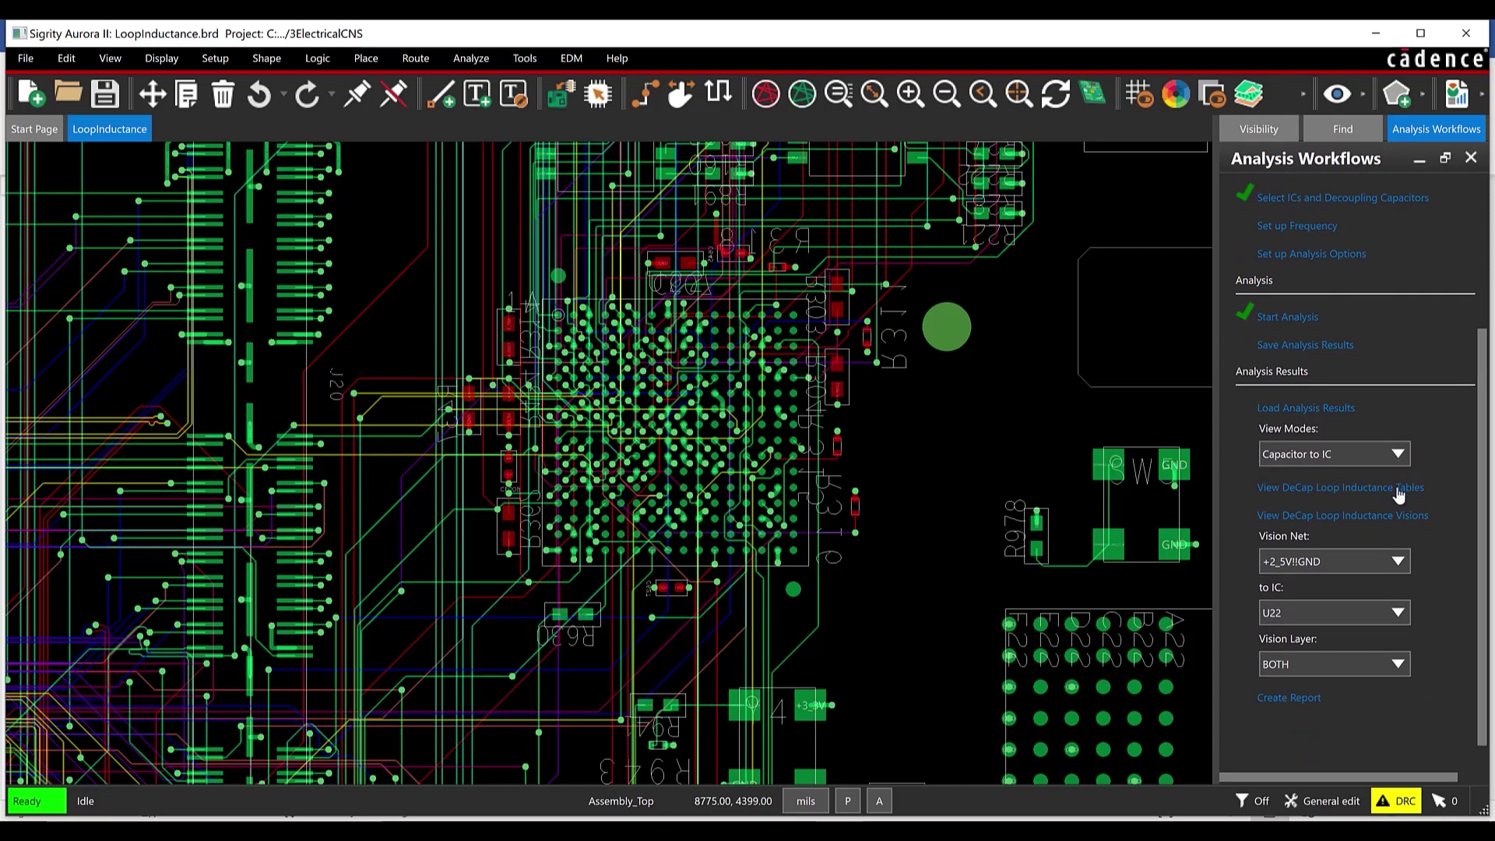
- Highlight C645 in the table and chart, showing the highest loop inductance of 1.87852 nH
{"action": "left_click", "coordinate": [806, 358]}
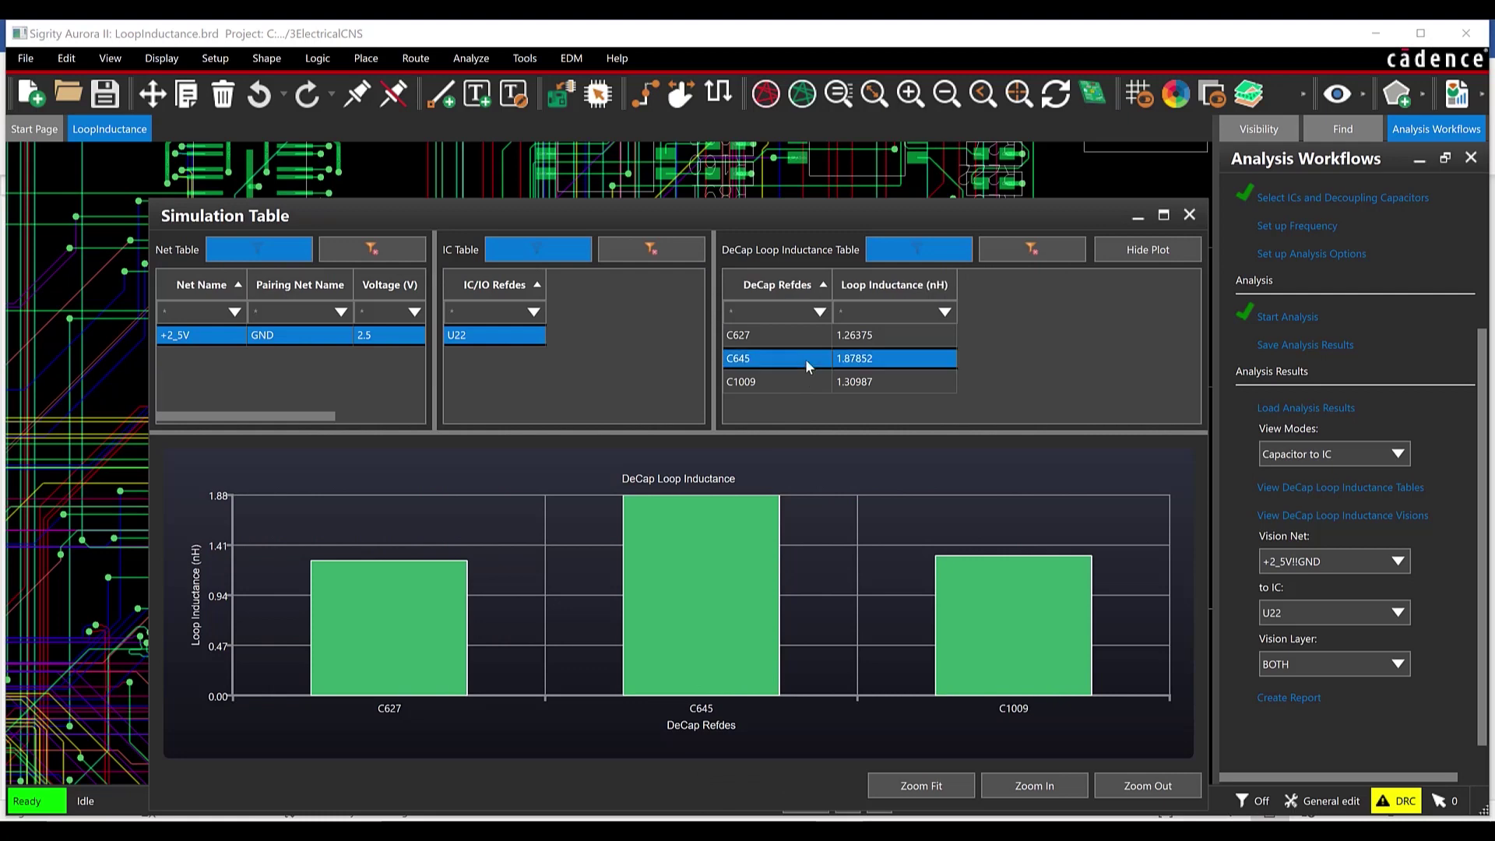
{"action": "mouse_move", "coordinate": [700, 564]}
- Close the results, view the decap inductance map with lower limit 1.55 nH, then turn it off
{"action": "left_click", "coordinate": [1189, 216]}
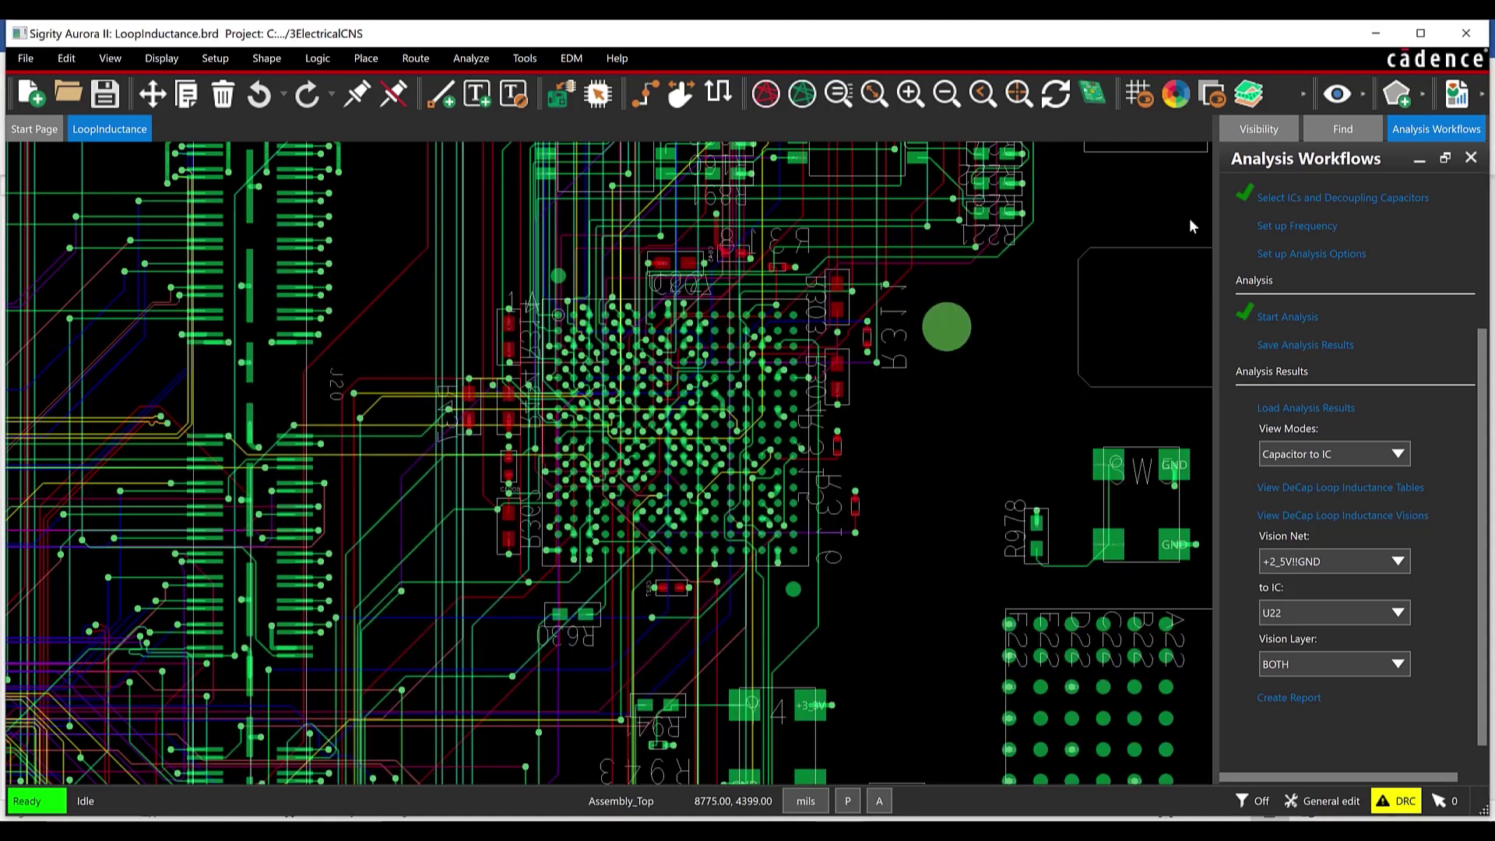
{"action": "left_click", "coordinate": [1377, 516]}
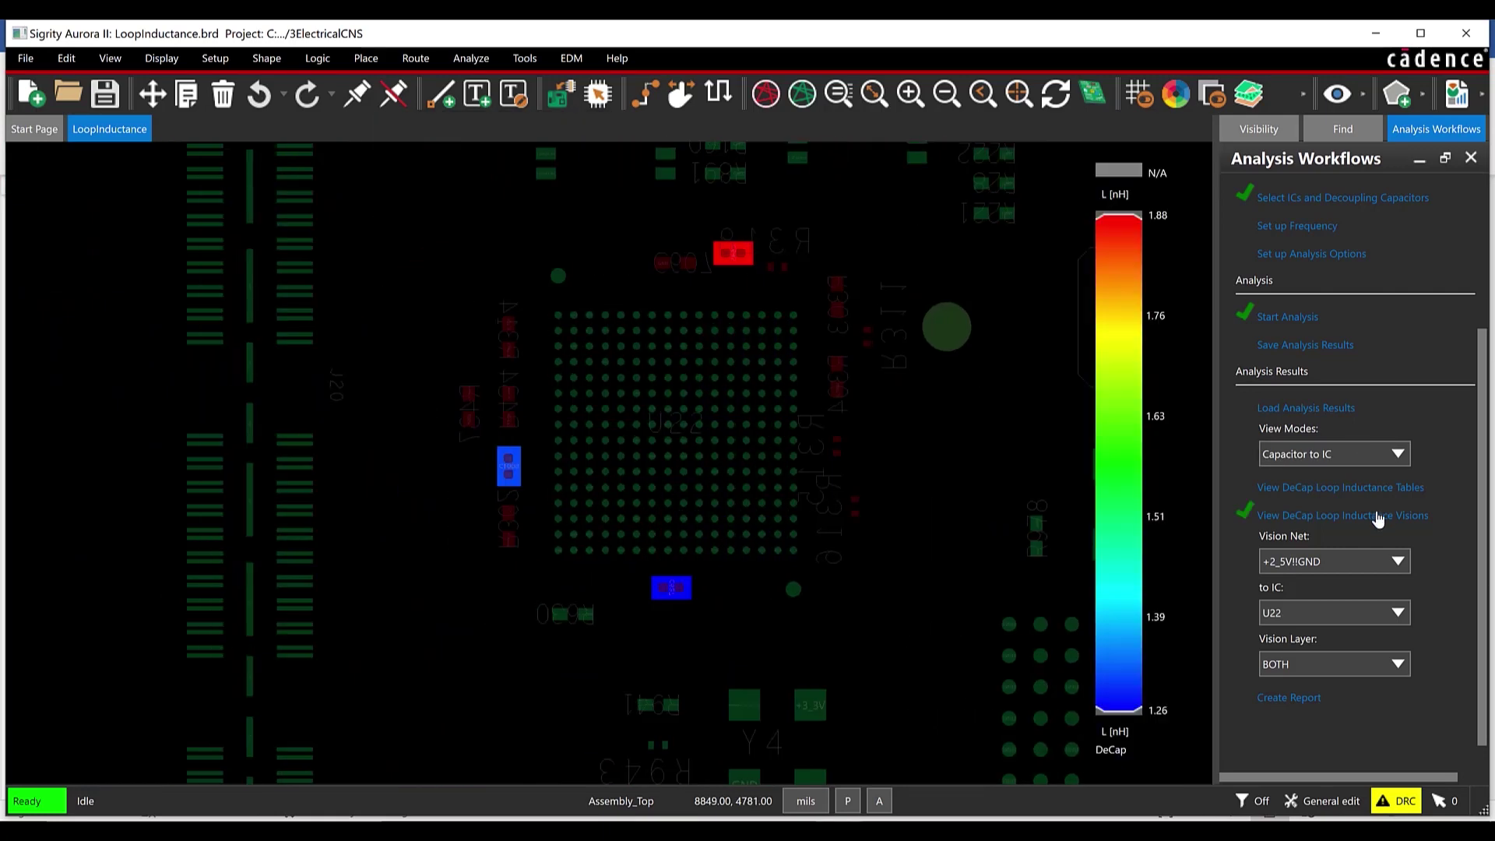
{"action": "mouse_move", "coordinate": [1119, 710]}
{"action": "left_mouse_down"}
{"action": "mouse_move", "coordinate": [1112, 371]}
{"action": "mouse_move", "coordinate": [1112, 730]}
{"action": "left_mouse_up"}
{"action": "left_click", "coordinate": [1372, 516]}
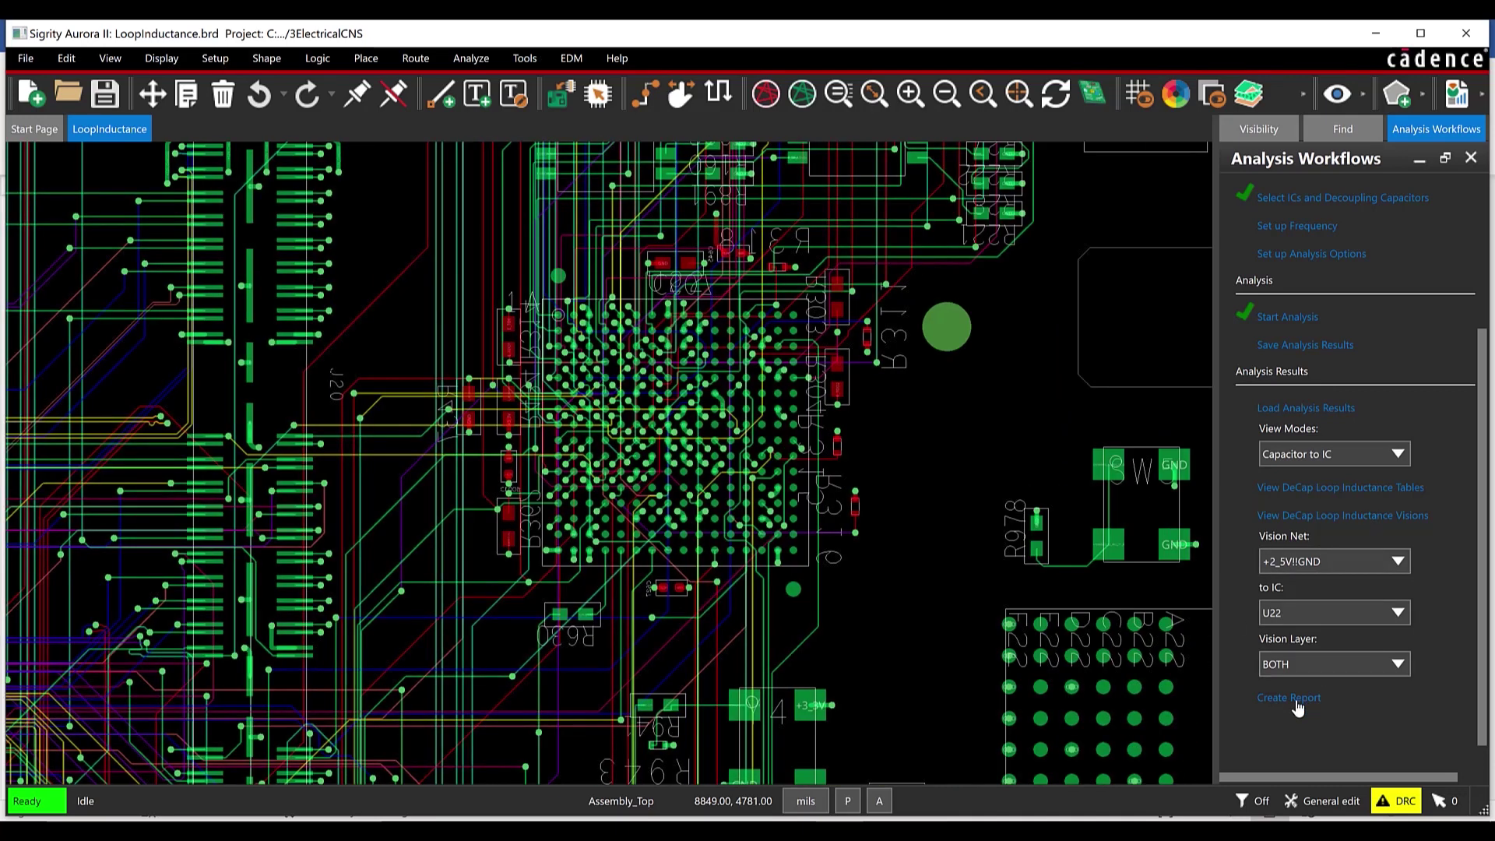
- Generate the loop inductance report, save it as 'U22_Loop Inductance', and close the report and table
{"action": "left_click", "coordinate": [1297, 705]}
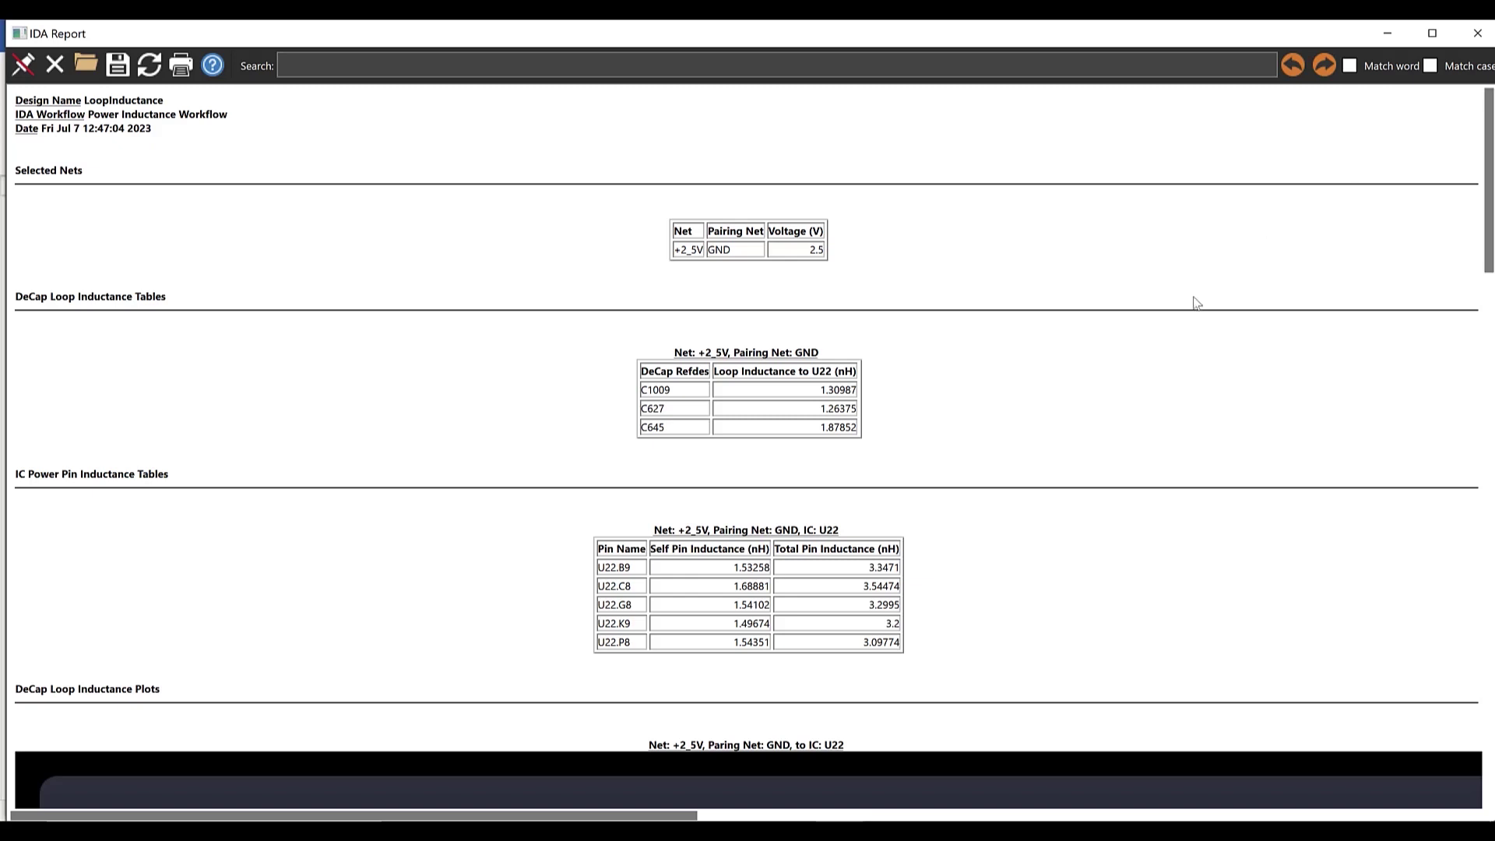
{"action": "left_click", "coordinate": [119, 66]}
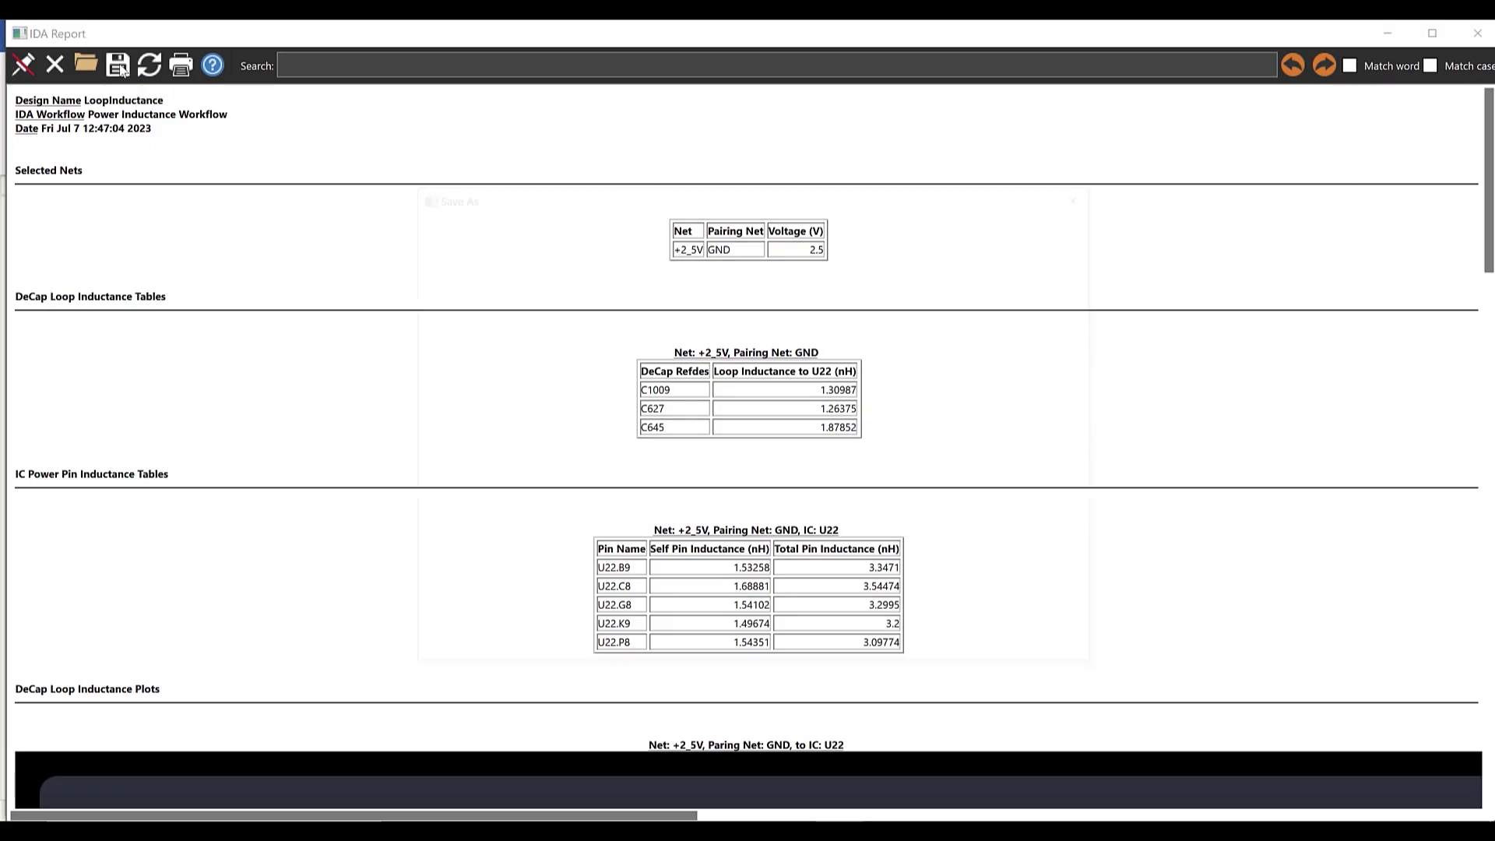
{"action": "type", "text": "U22_Loop Inductance"}
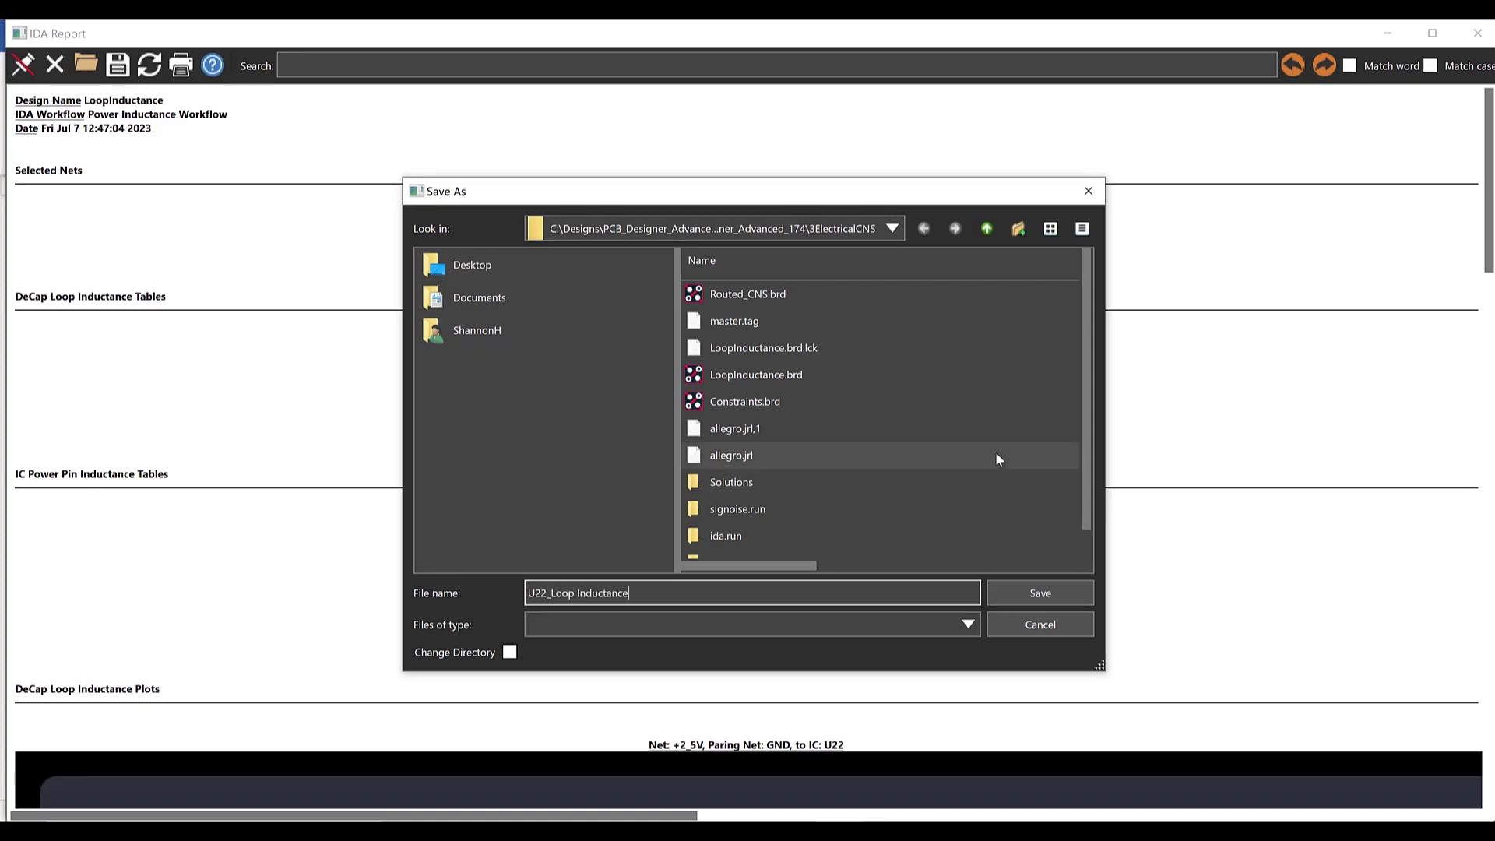
{"action": "left_click", "coordinate": [1028, 593]}
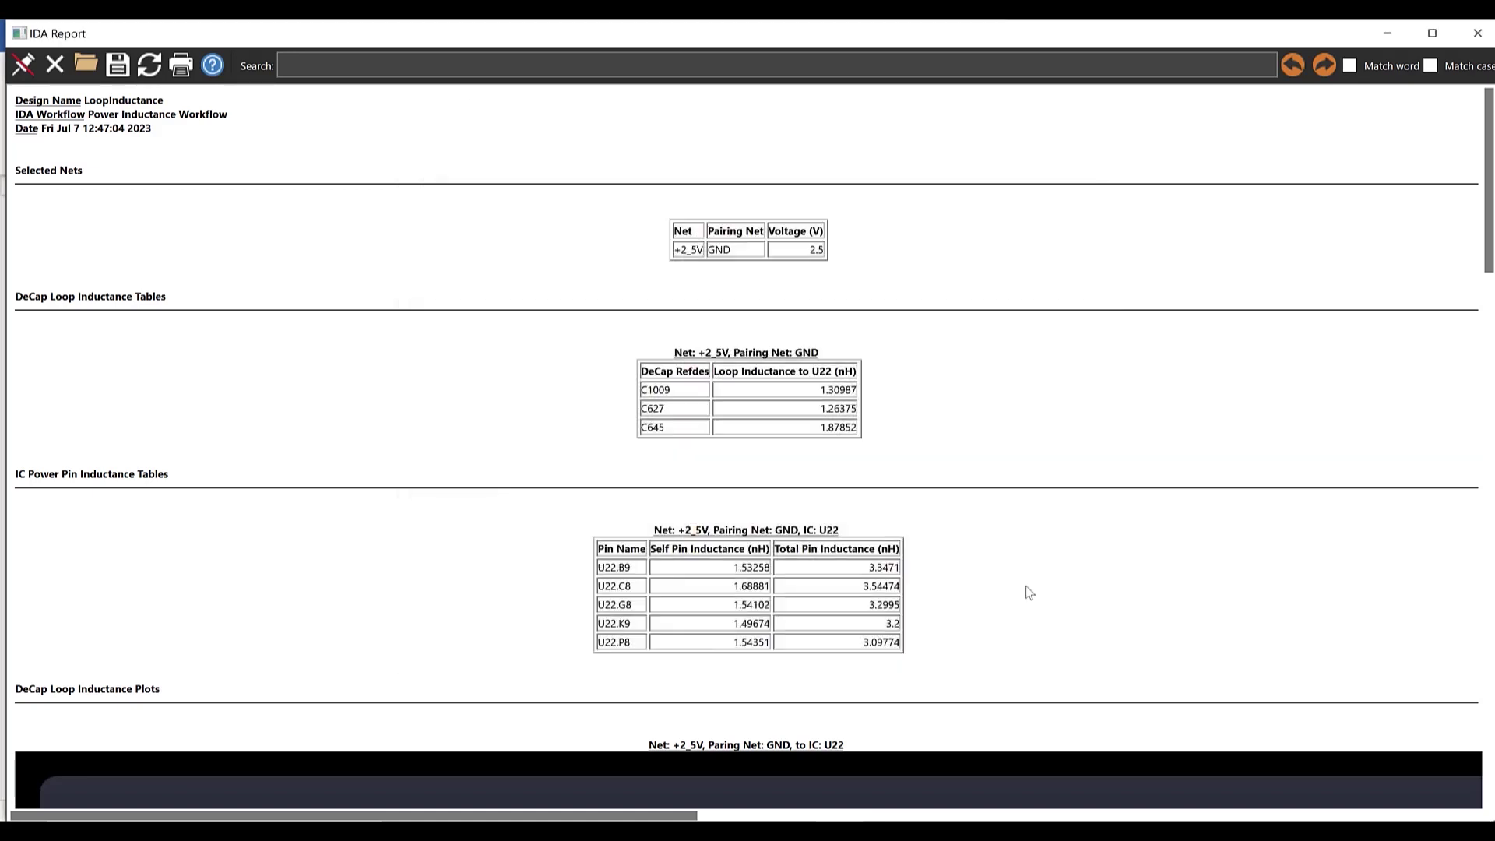
{"action": "left_click", "coordinate": [1477, 32]}
{"action": "left_click", "coordinate": [1194, 215]}
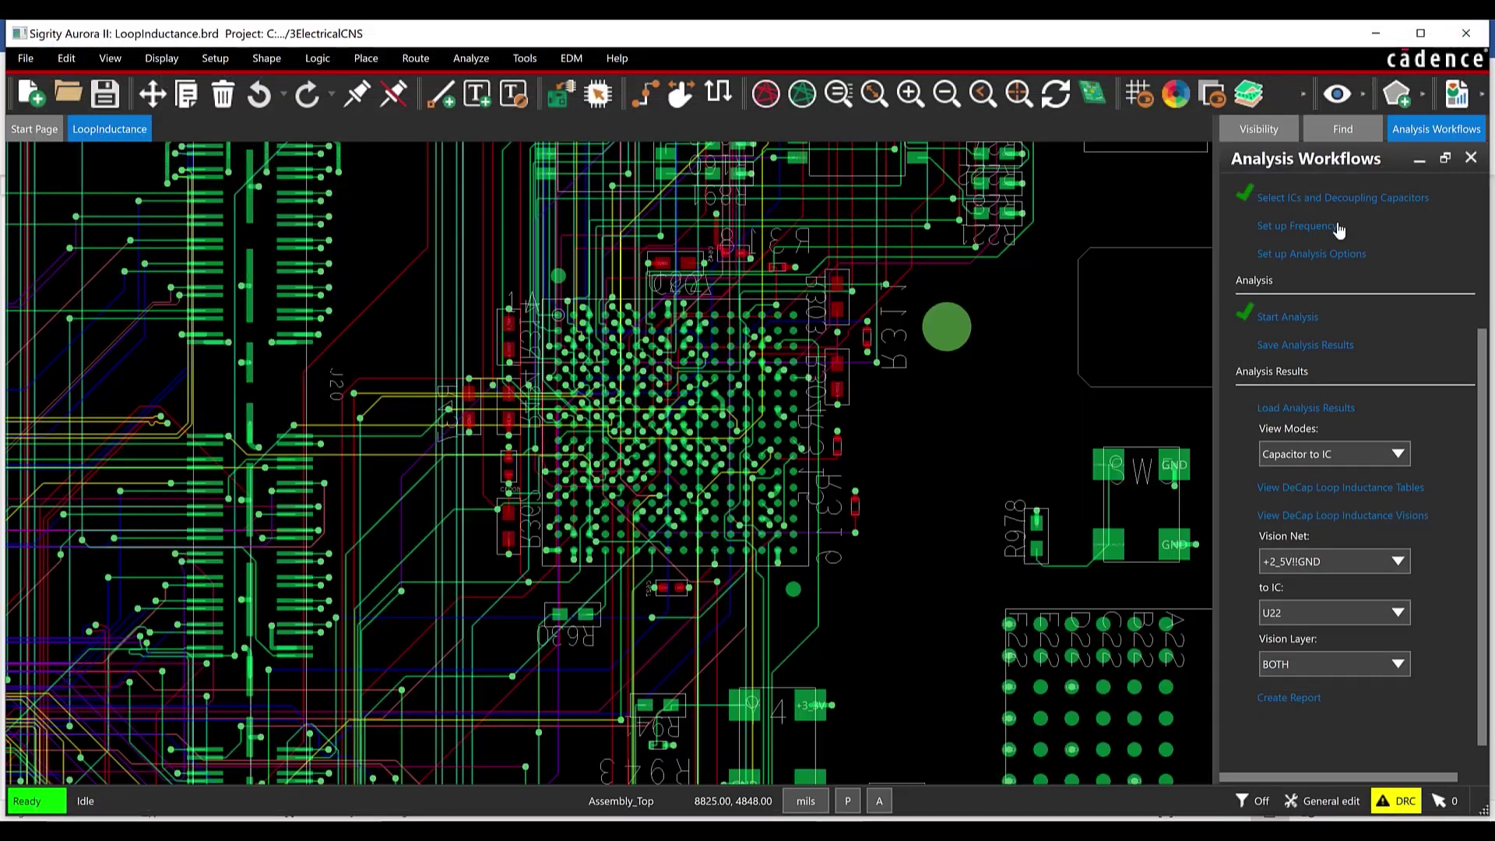
- Start the Move command and review its right-click options without choosing one
{"action": "left_click", "coordinate": [153, 95]}
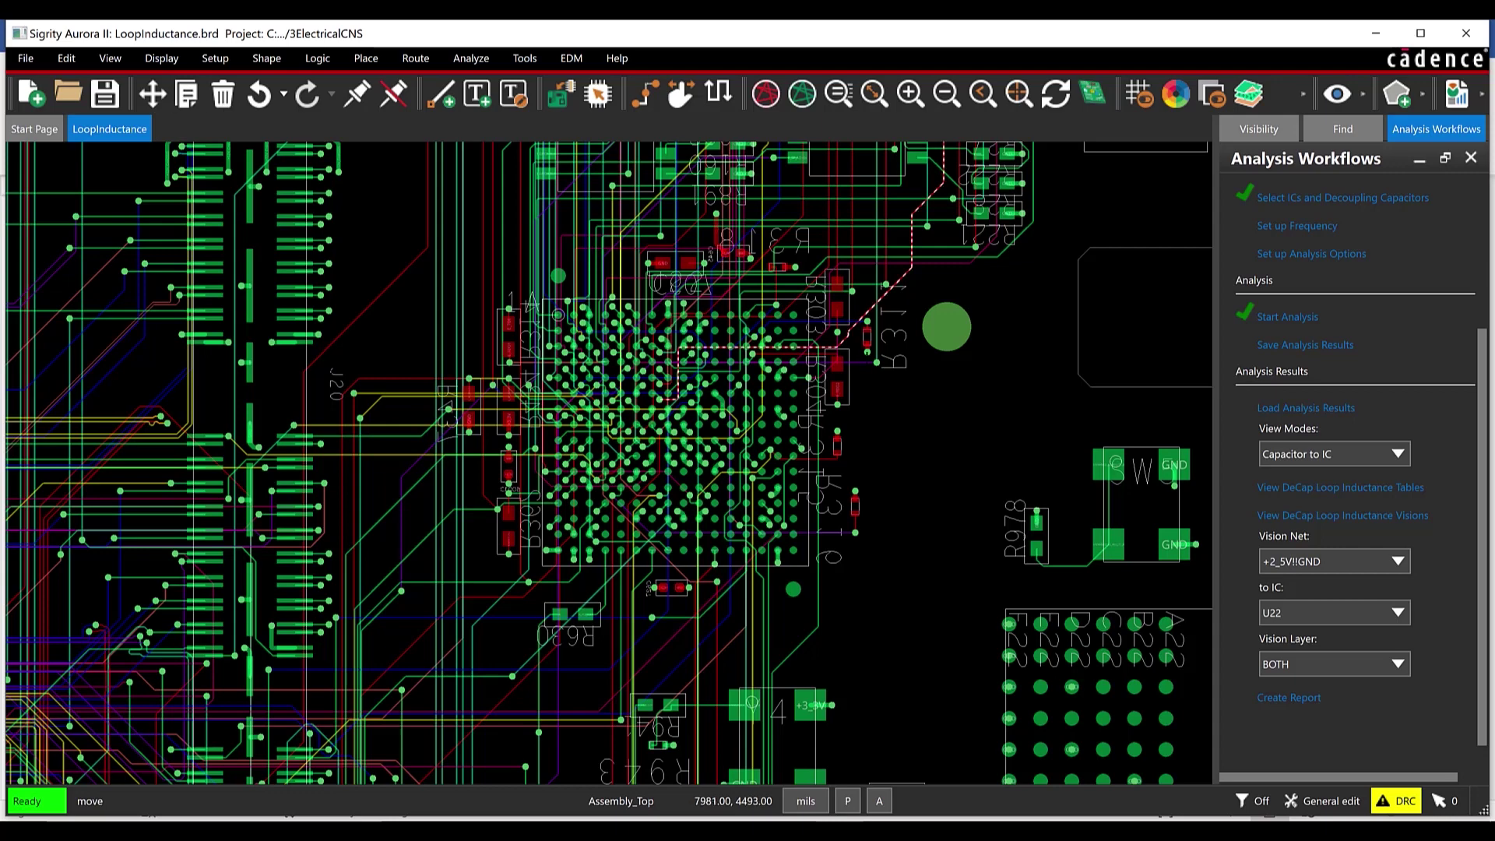
{"action": "right_click", "coordinate": [867, 359]}
{"action": "mouse_move", "coordinate": [929, 738]}
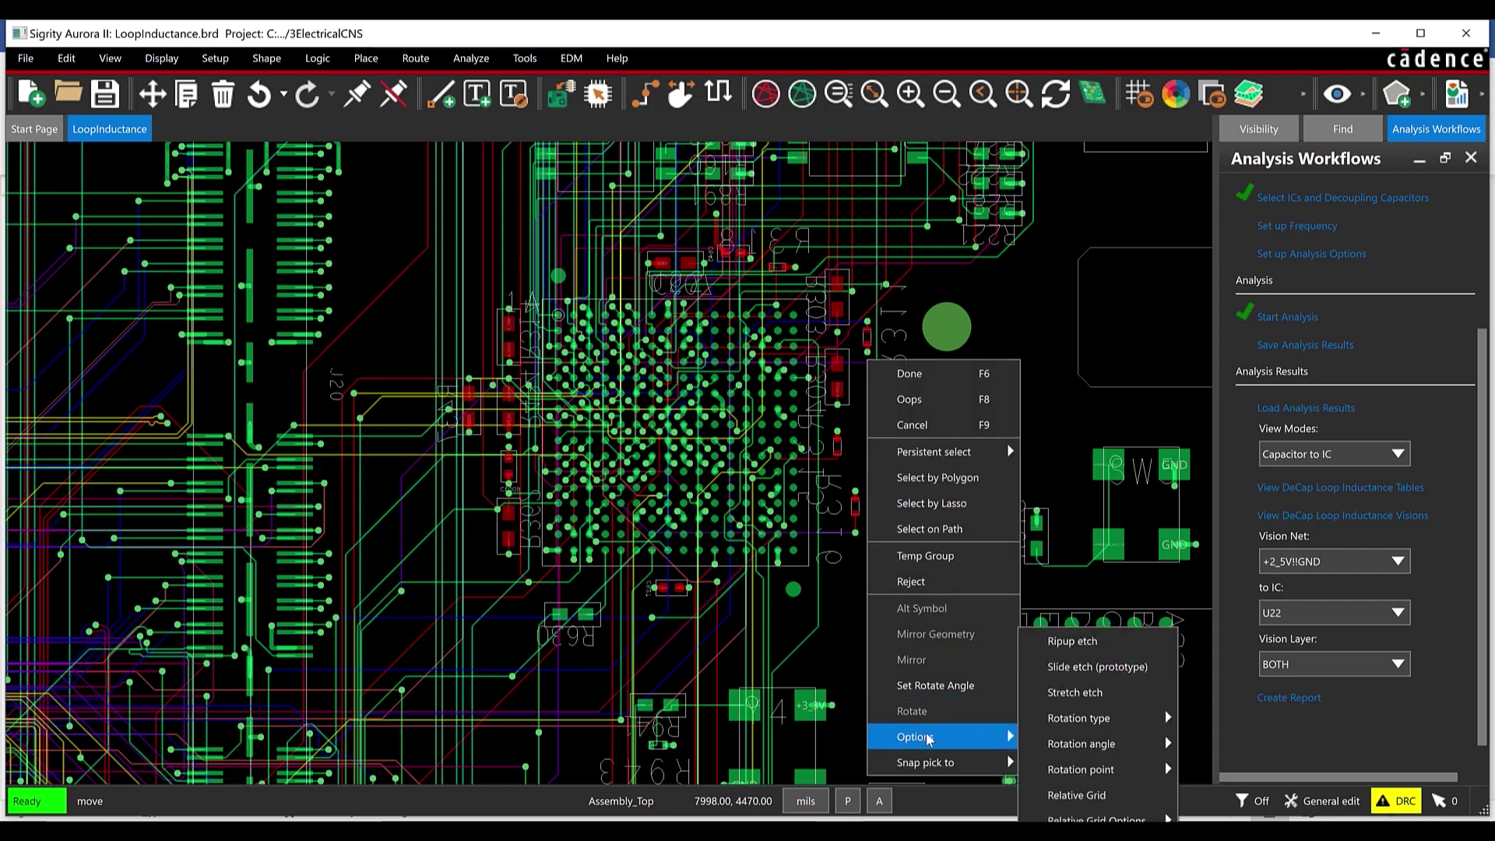
{"action": "left_click", "coordinate": [1067, 665]}
- Zoom in on the area around C645 and U22 and bring up the Find filter
{"action": "left_click", "coordinate": [839, 93]}
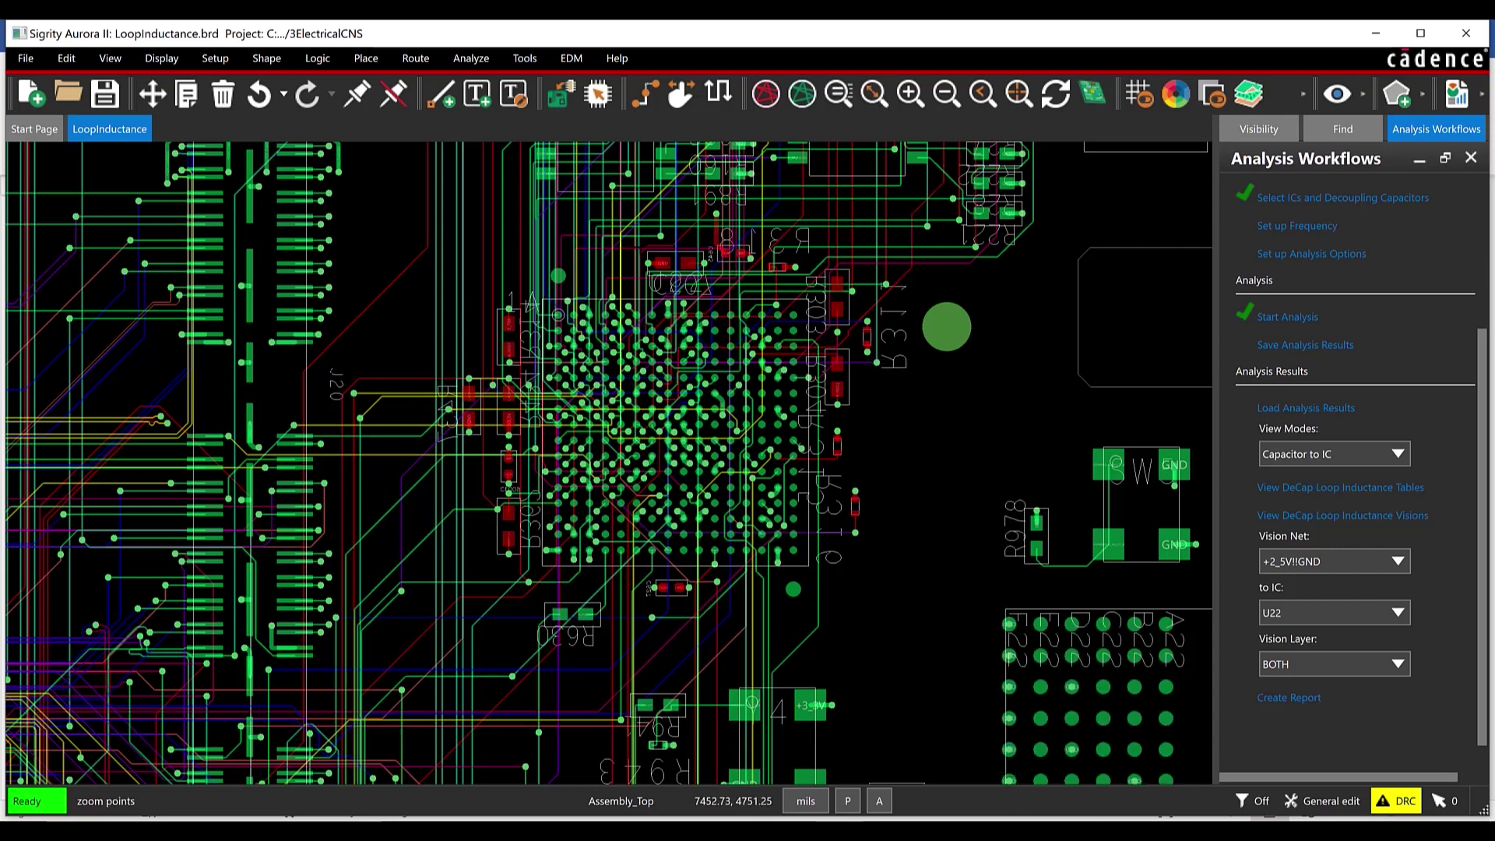
{"action": "left_click_drag", "start_coordinate": [563, 220], "coordinate": [872, 384]}
{"action": "left_click", "coordinate": [1259, 129]}
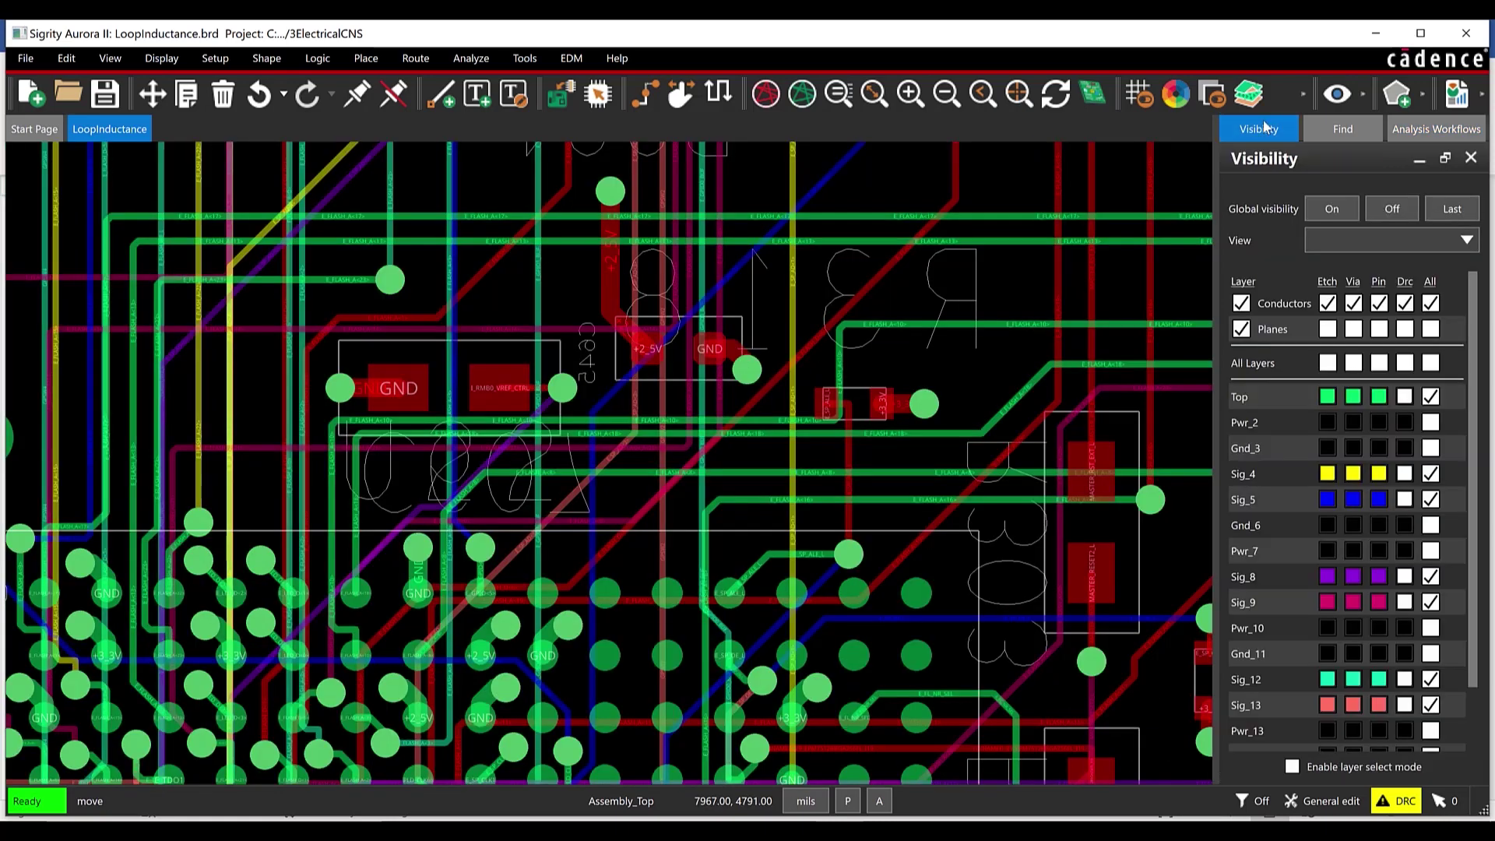
{"action": "left_click", "coordinate": [1341, 132]}
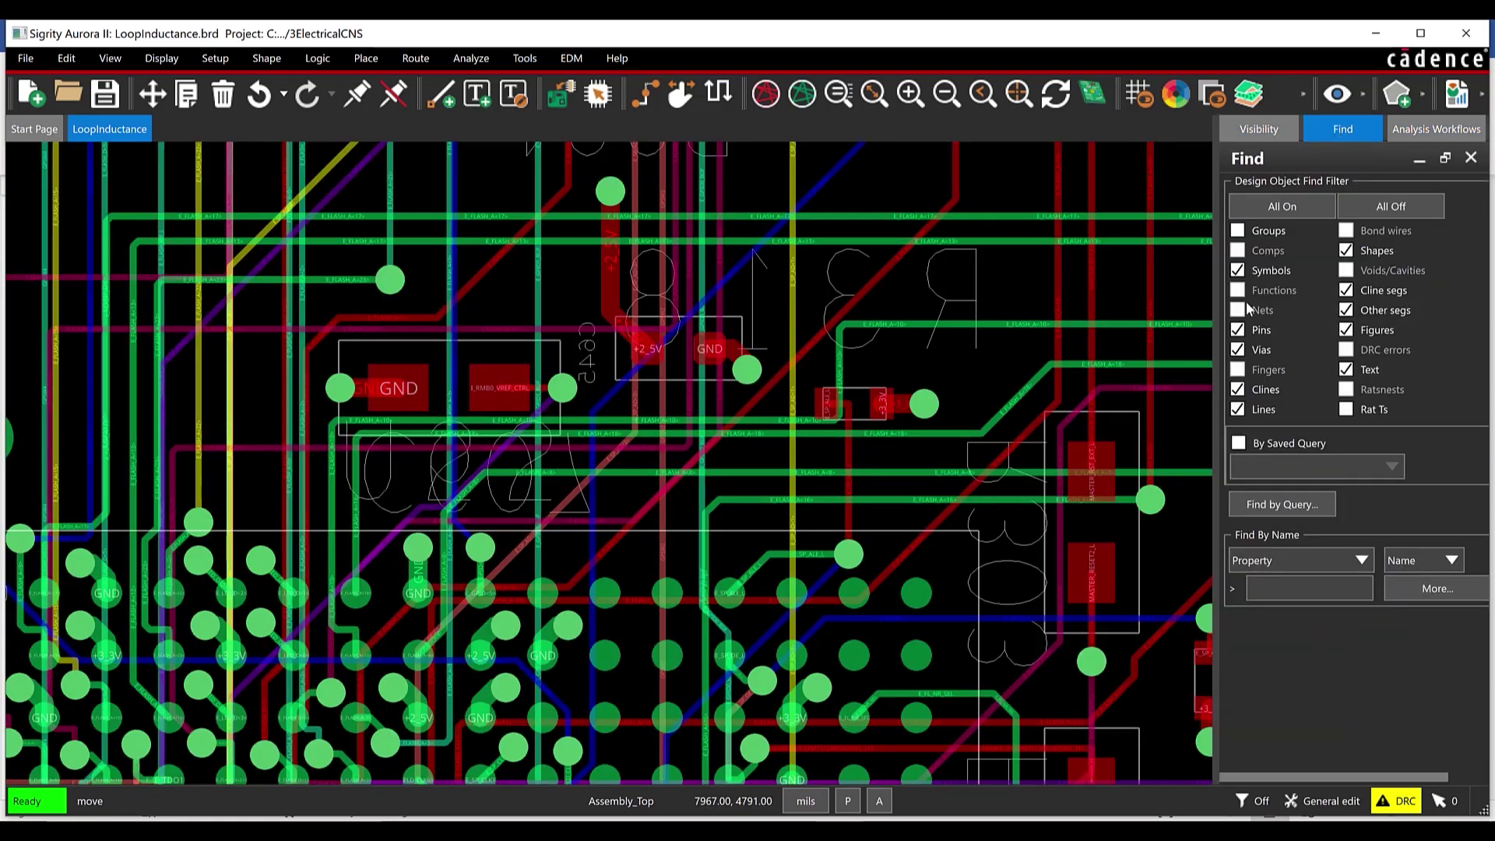
- Exclude pins from the Find filter and move C645 down closer to U22
{"action": "left_click", "coordinate": [1238, 329]}
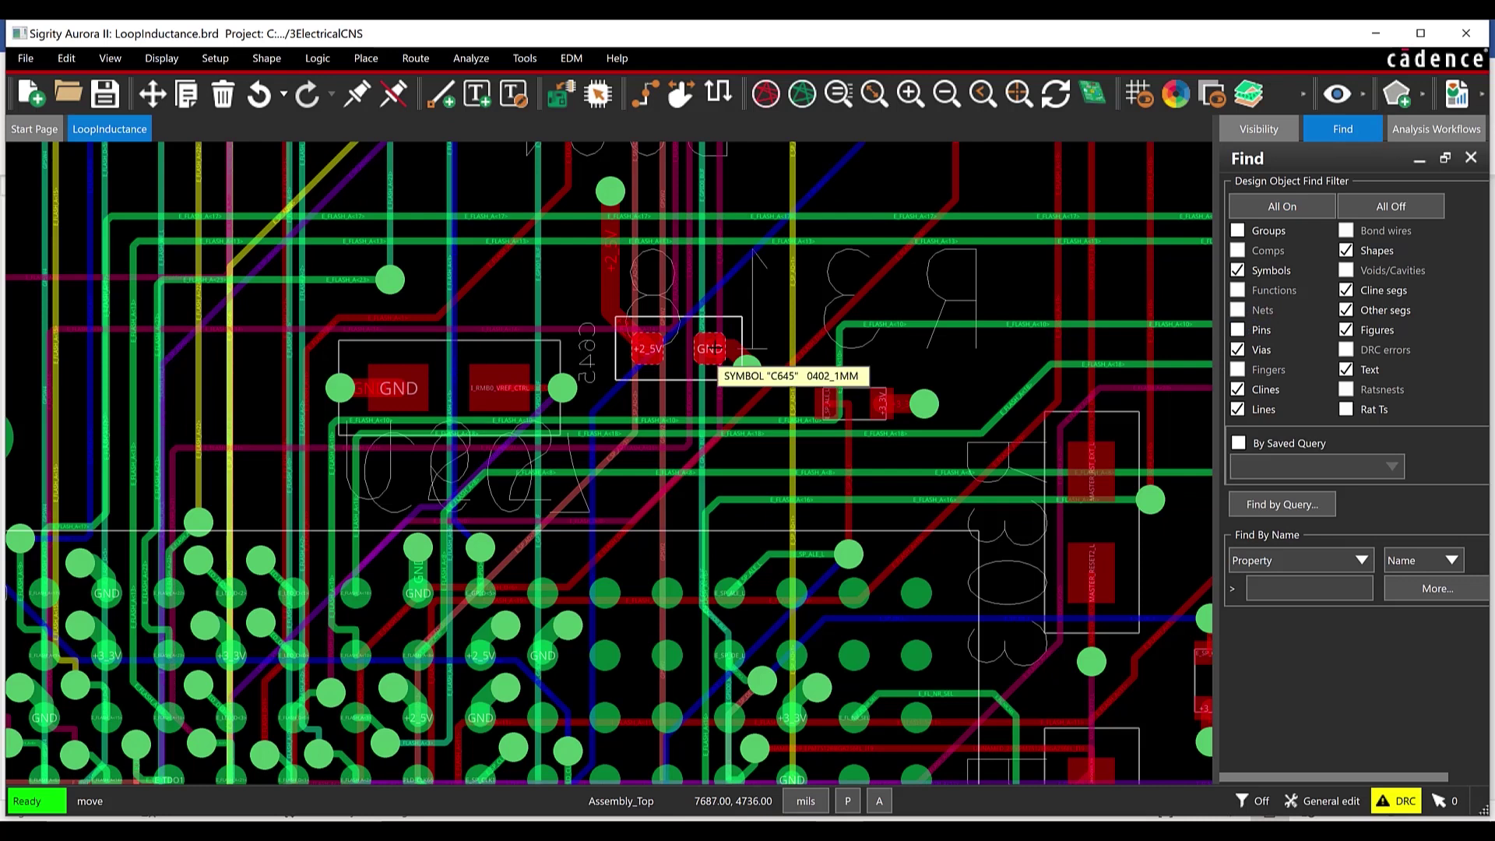
{"action": "left_click", "coordinate": [710, 352]}
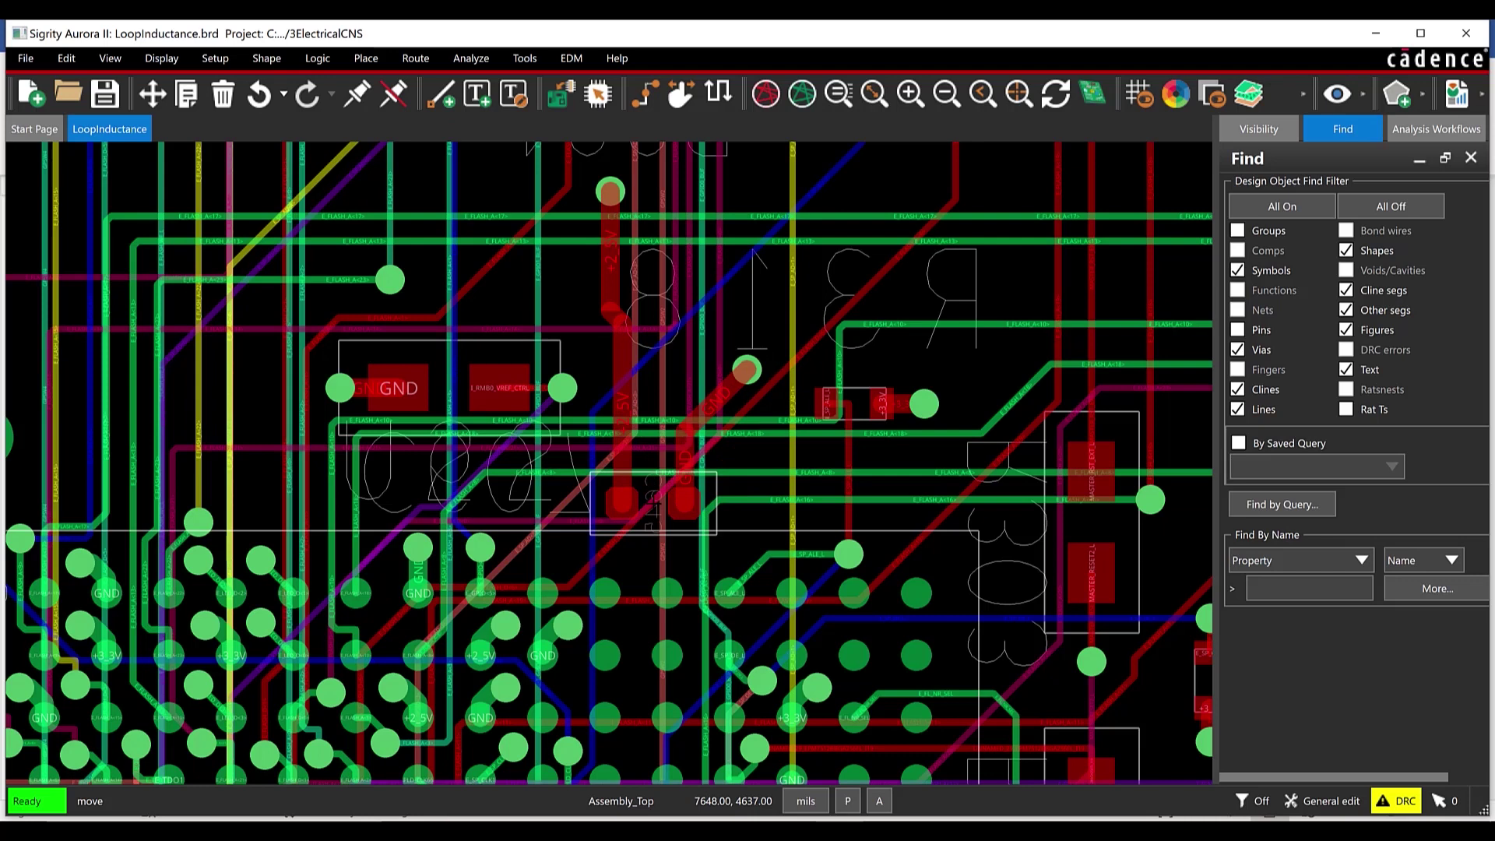
{"action": "left_click", "coordinate": [652, 503]}
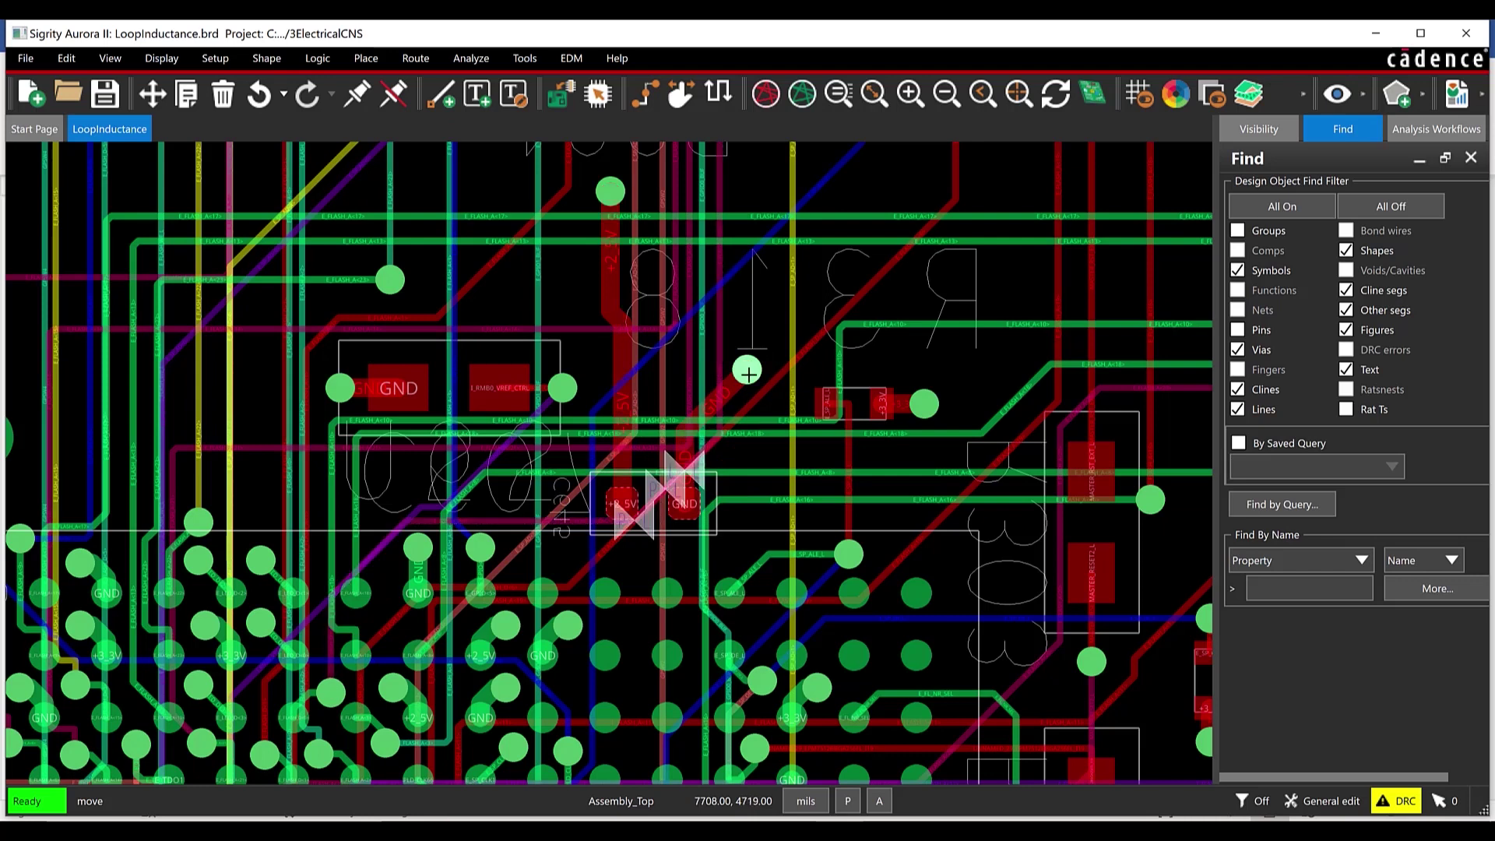
- Relocate the GND and +2.5V vias beside the moved C645
{"action": "left_click", "coordinate": [748, 372]}
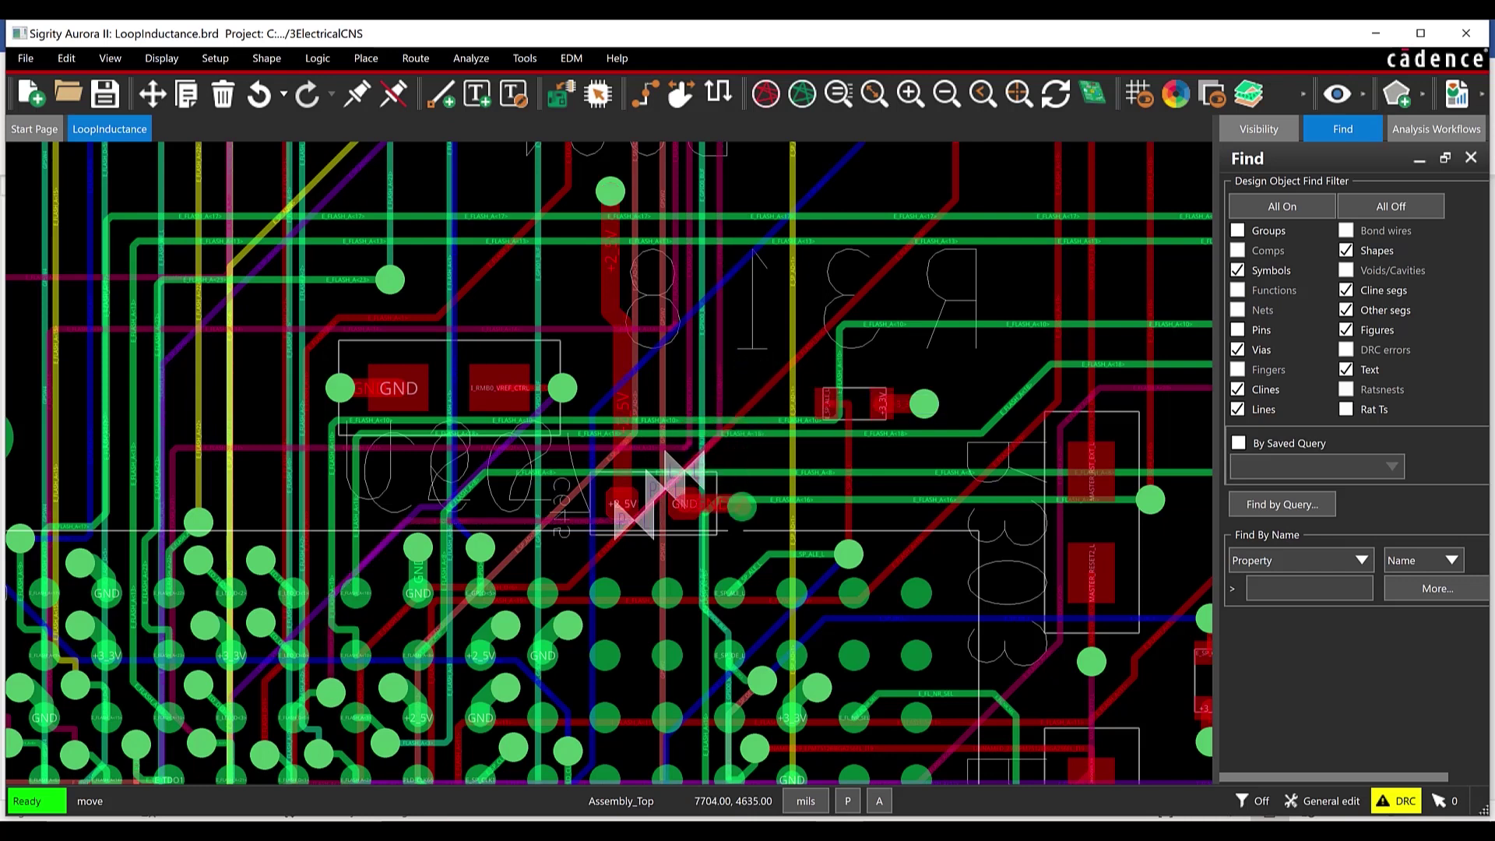
{"action": "left_click", "coordinate": [736, 542]}
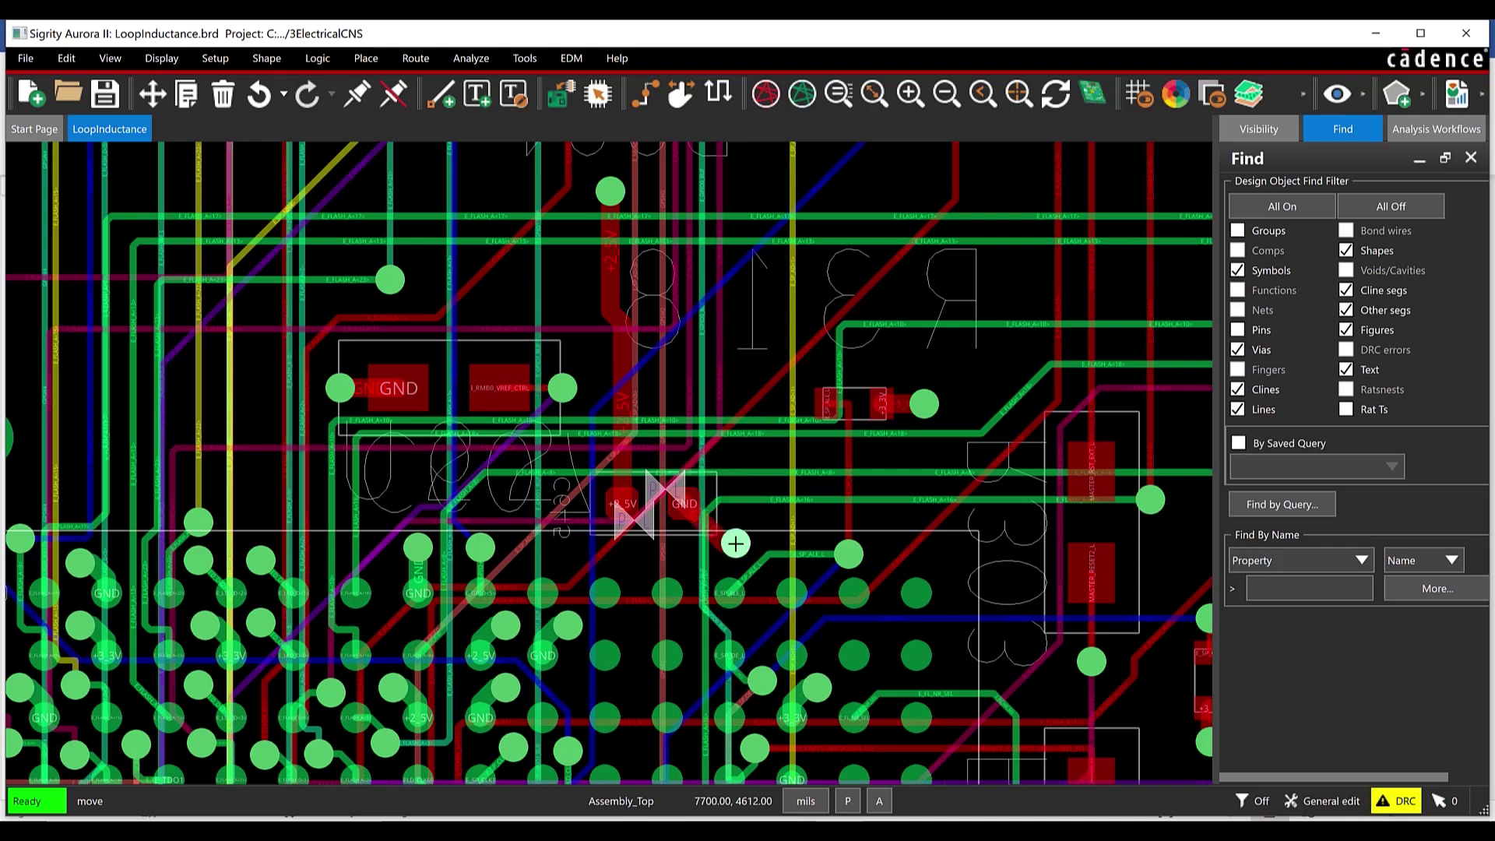
{"action": "left_click", "coordinate": [611, 189]}
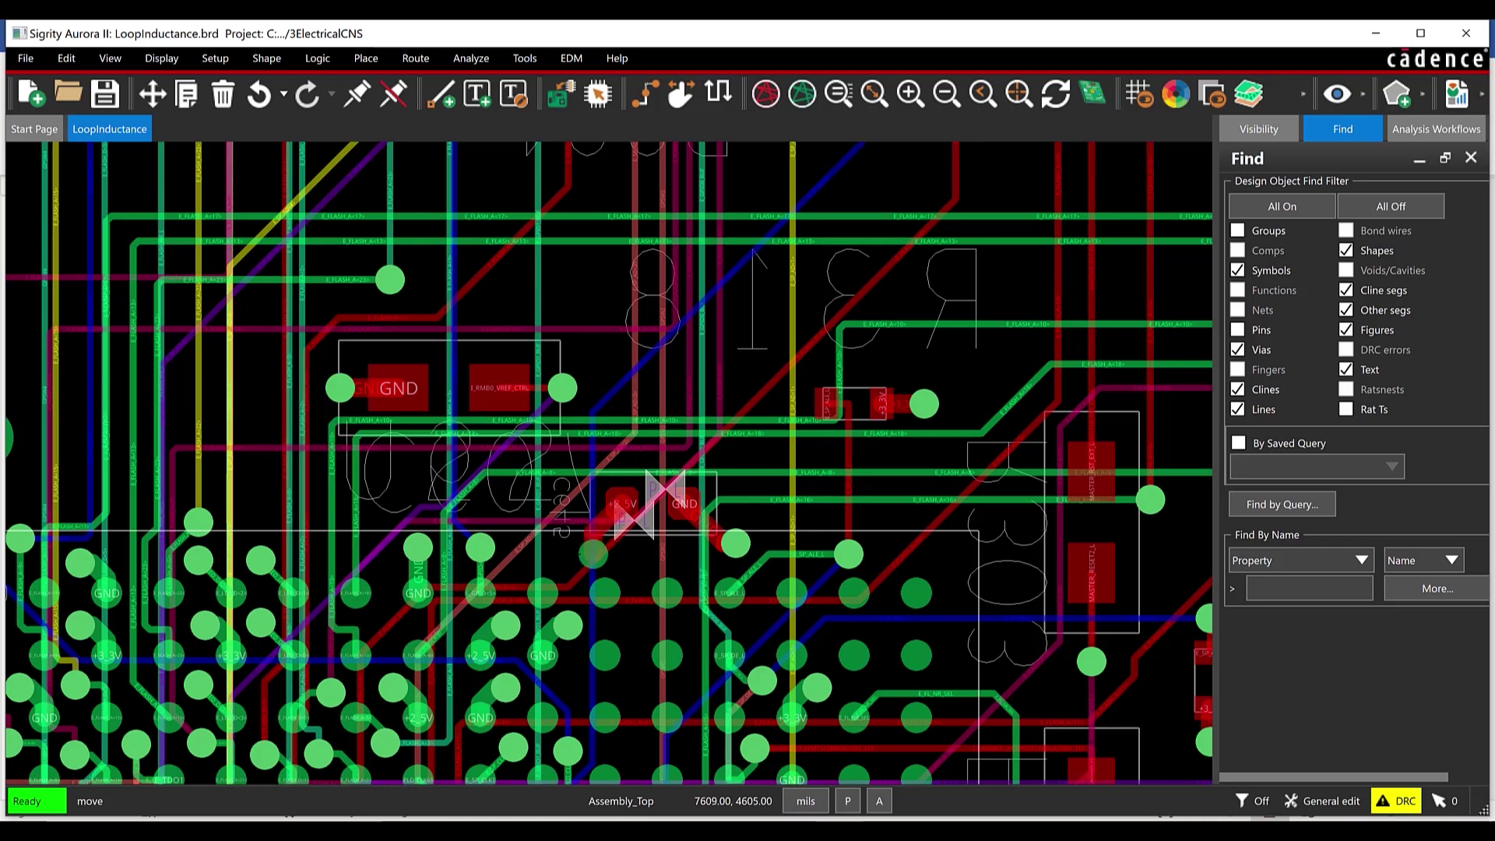
{"action": "left_click", "coordinate": [560, 553]}
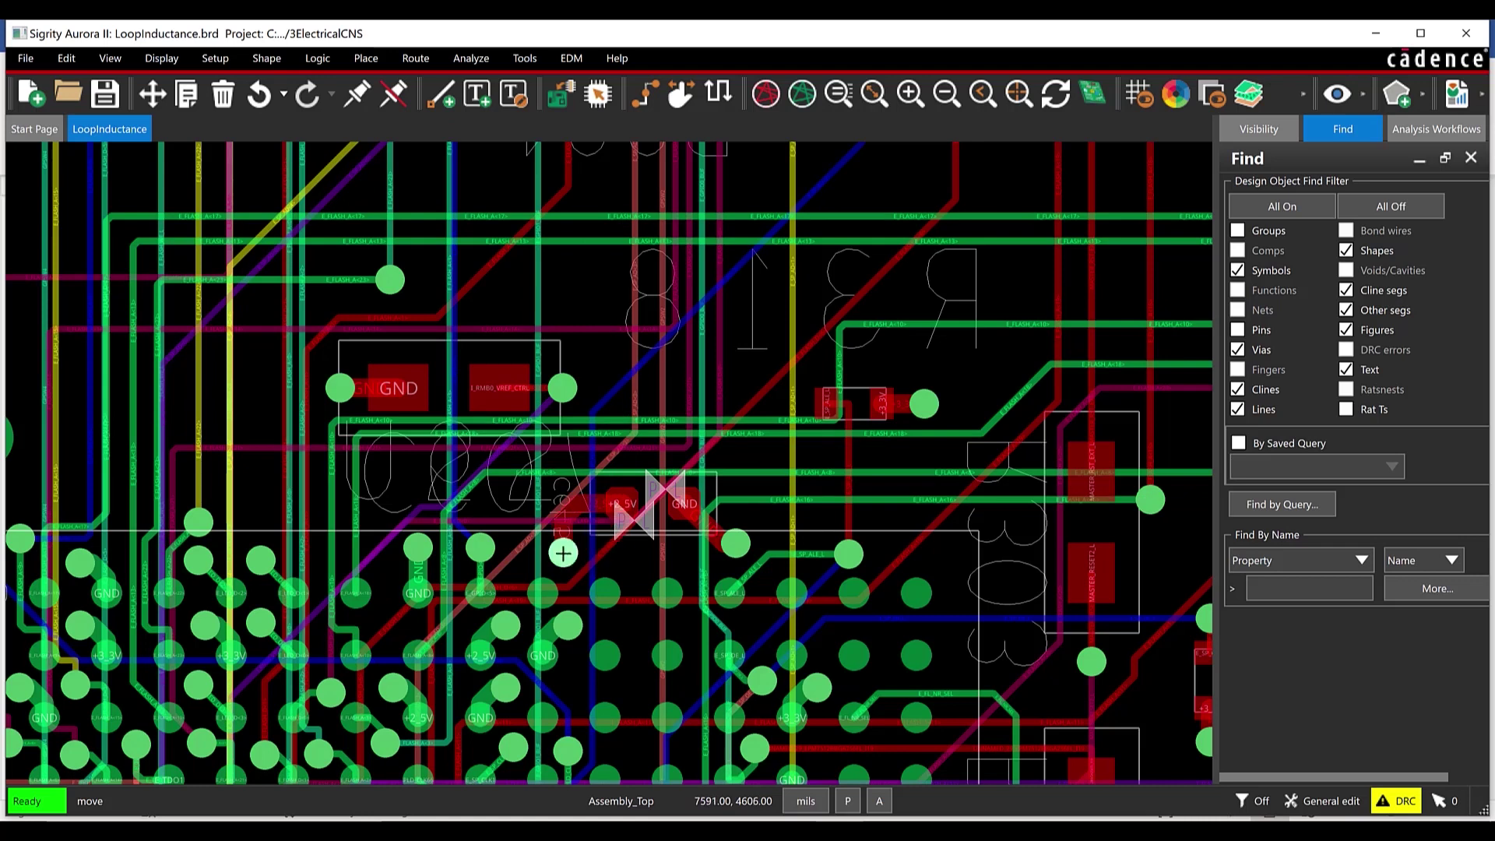
- Slide the bottom-layer E_FLASH_D<6> trace segment clear of C645's new vias to remove the DRC markers
{"action": "left_click", "coordinate": [416, 57]}
{"action": "left_click", "coordinate": [433, 113]}
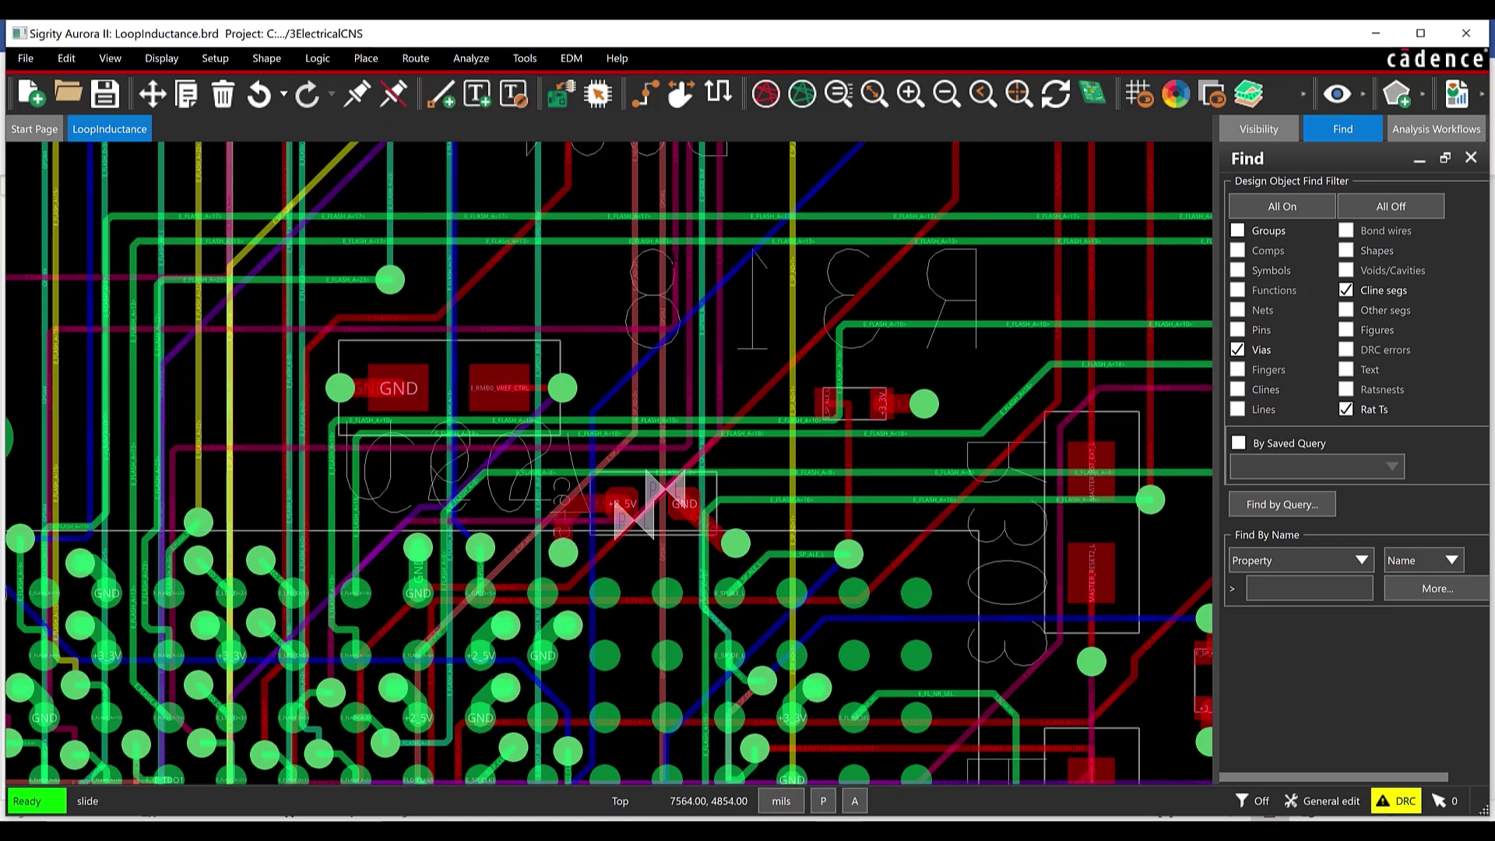
{"action": "left_click", "coordinate": [567, 545]}
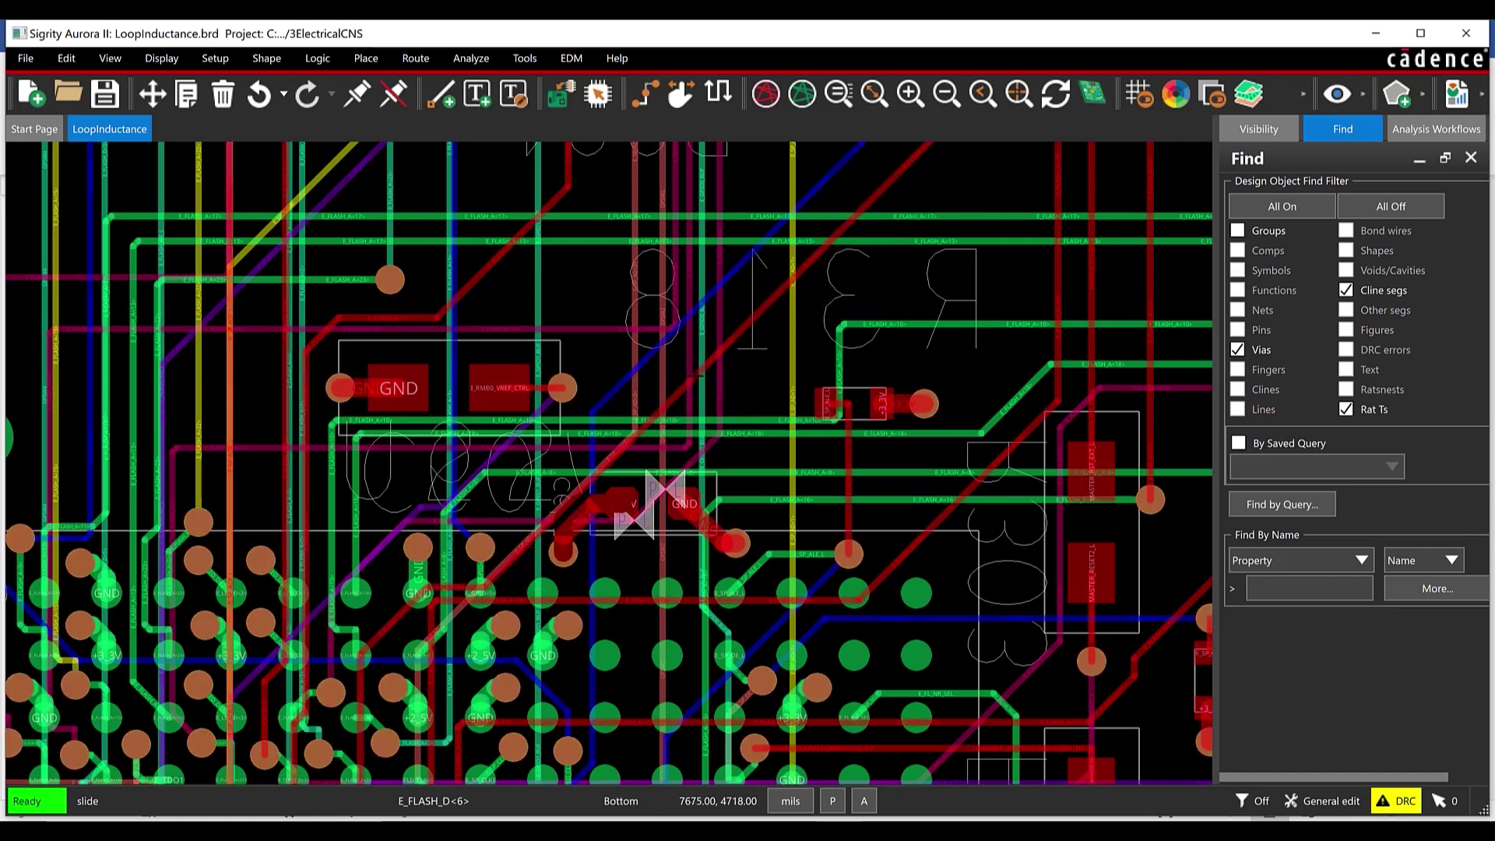
{"action": "left_click", "coordinate": [688, 373]}
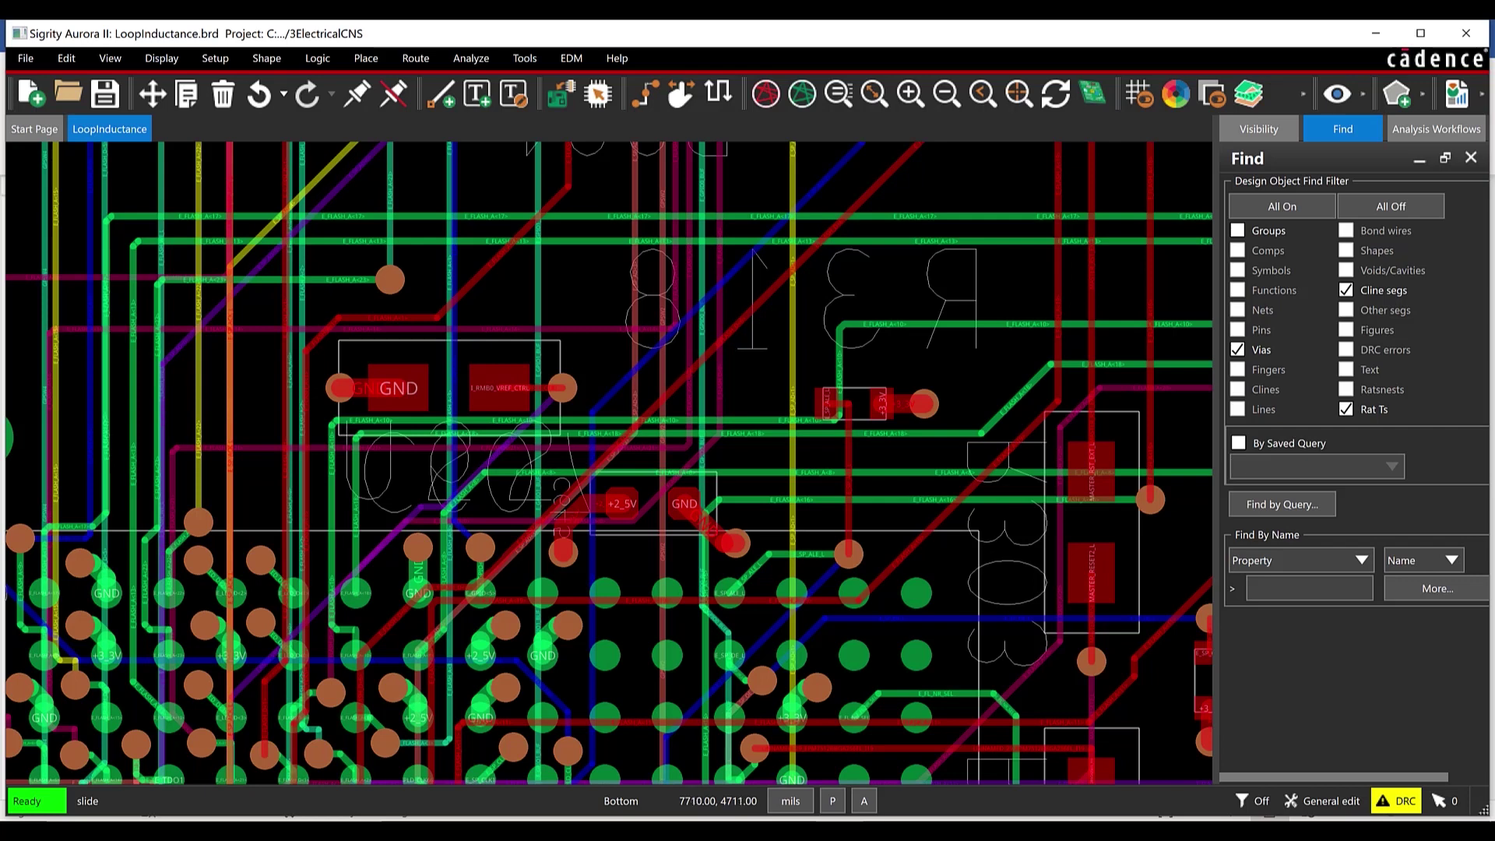
{"action": "right_click", "coordinate": [753, 387]}
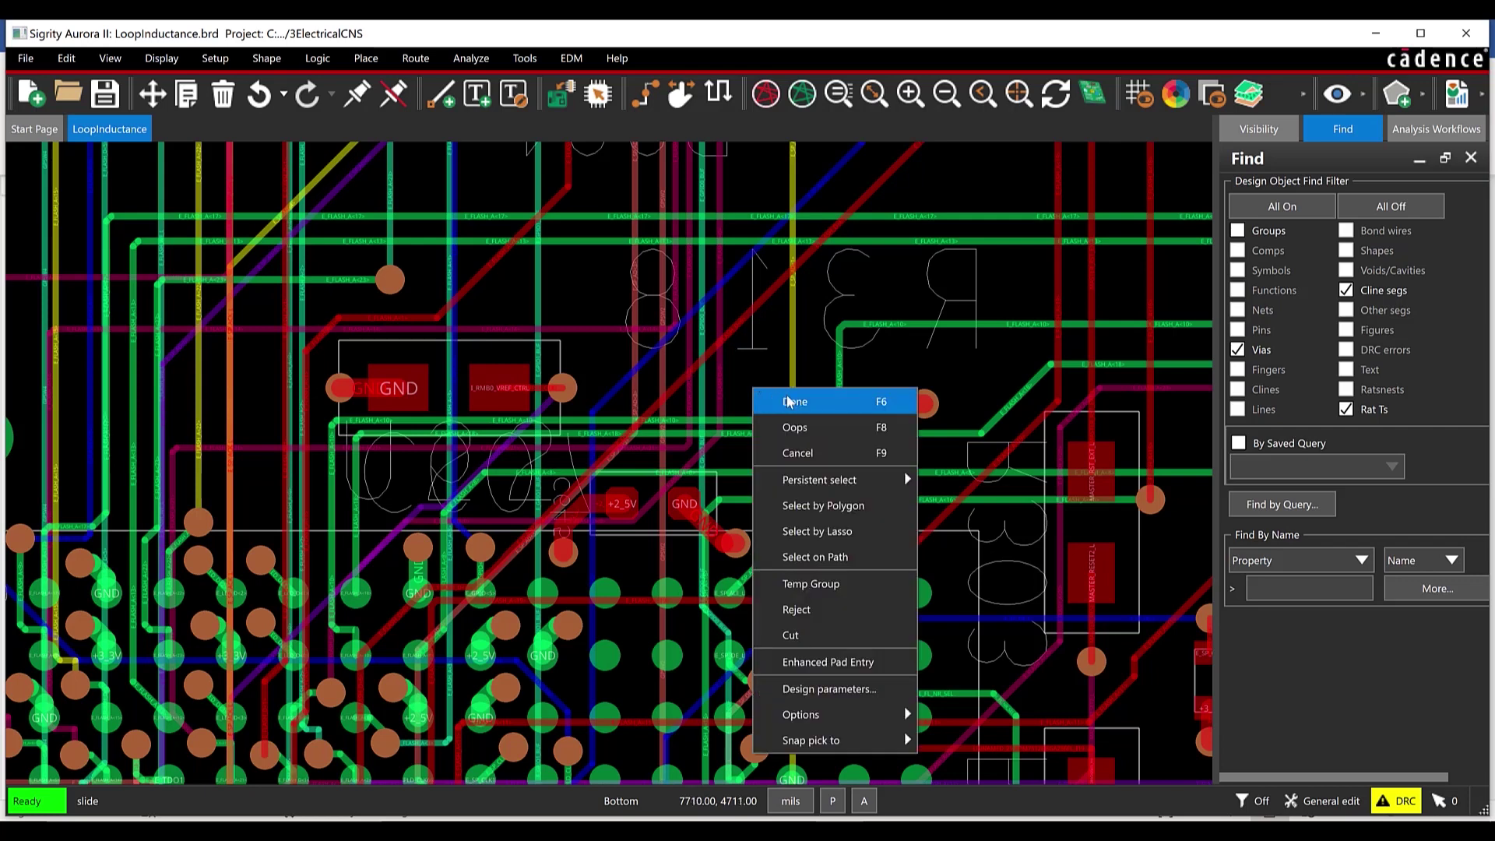
{"action": "left_click", "coordinate": [789, 402]}
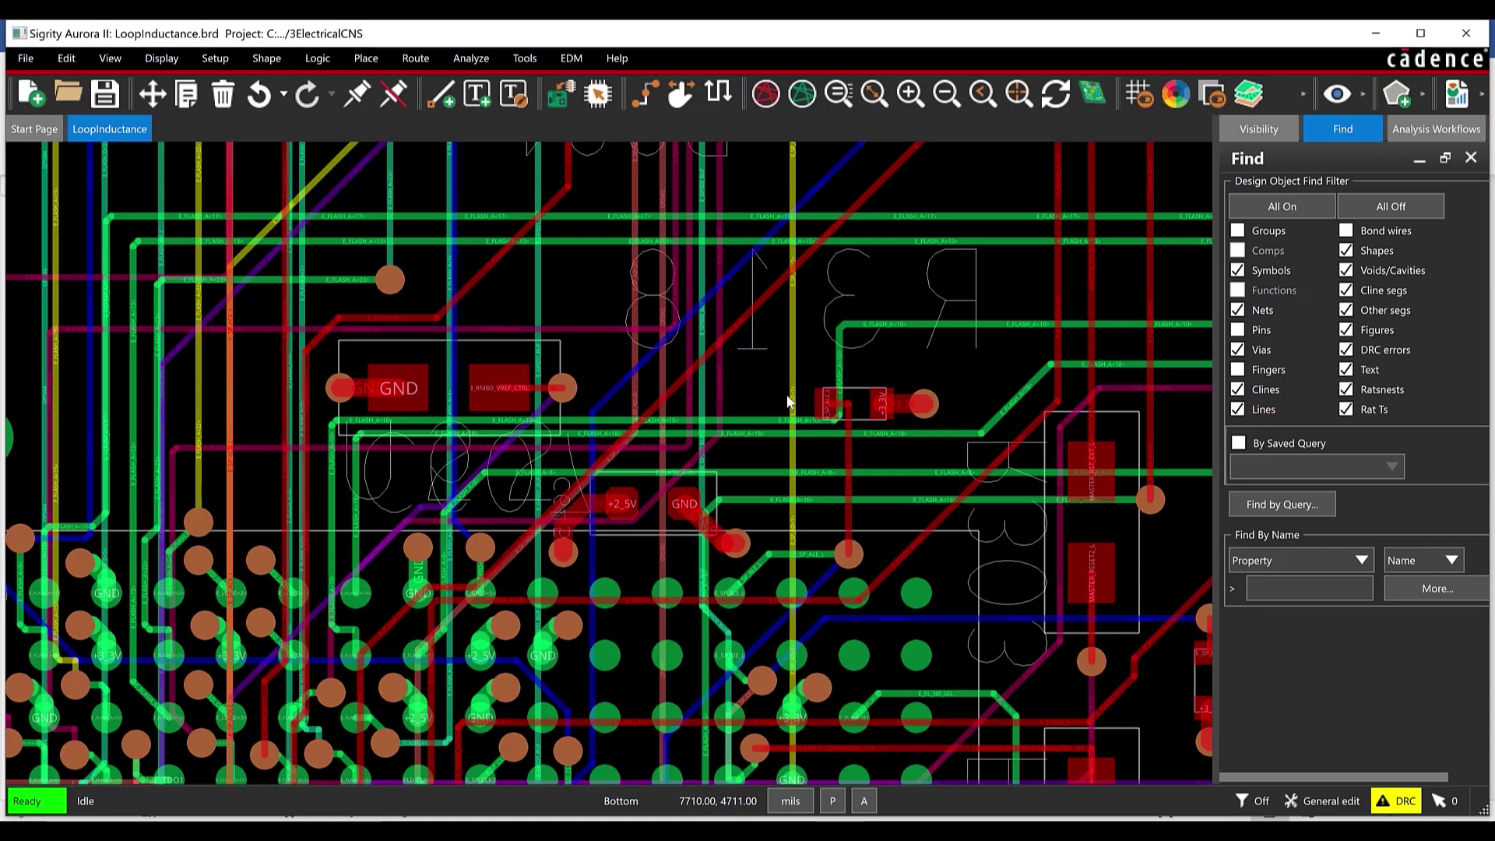
- Restart the power loop inductance analysis from Analysis Workflows, ignoring the previous results
{"action": "left_click", "coordinate": [1453, 130]}
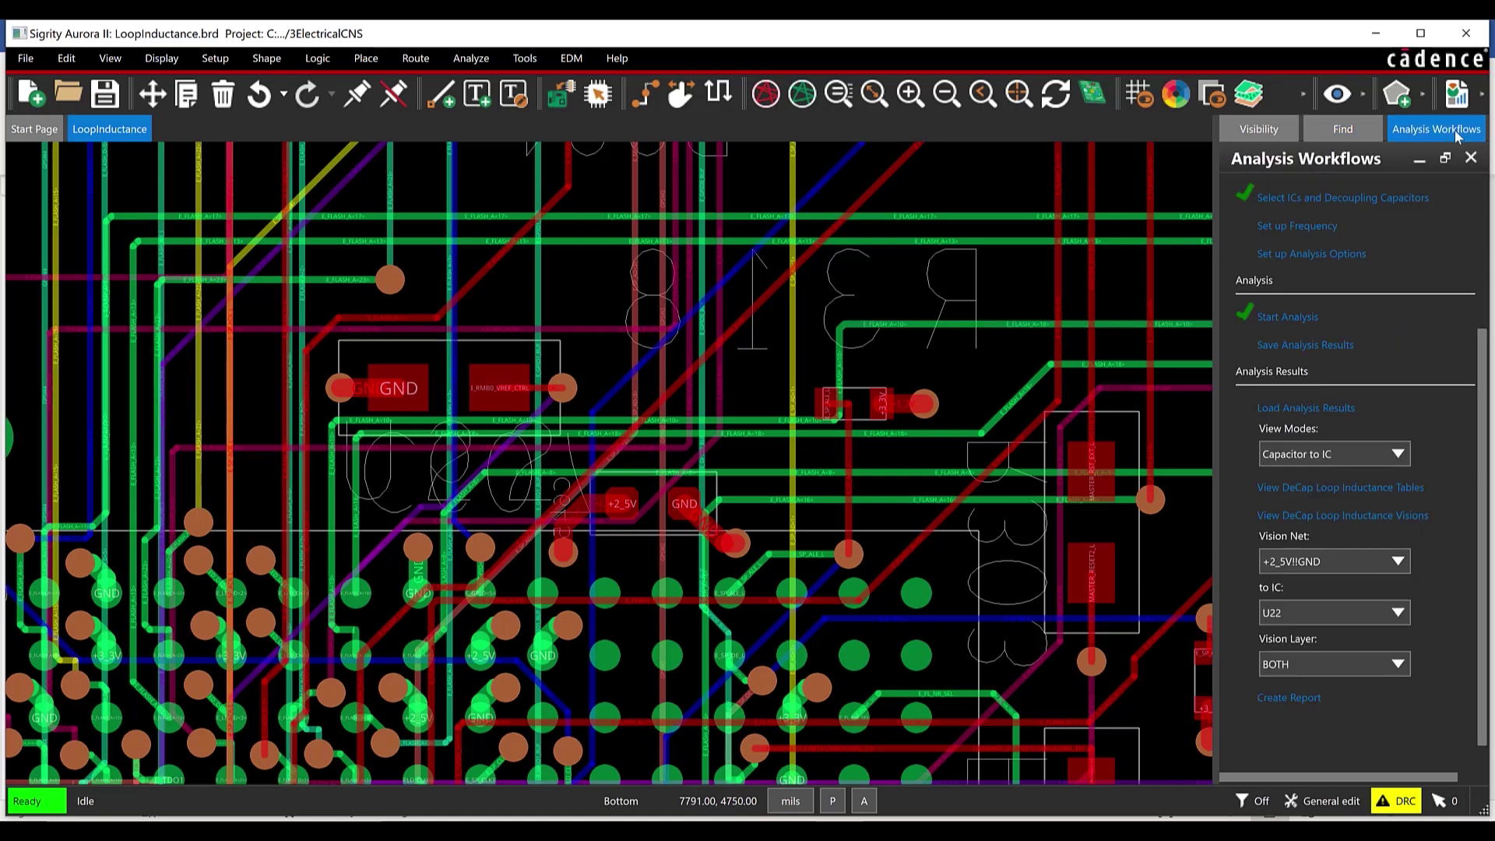
{"action": "left_click", "coordinate": [1298, 314]}
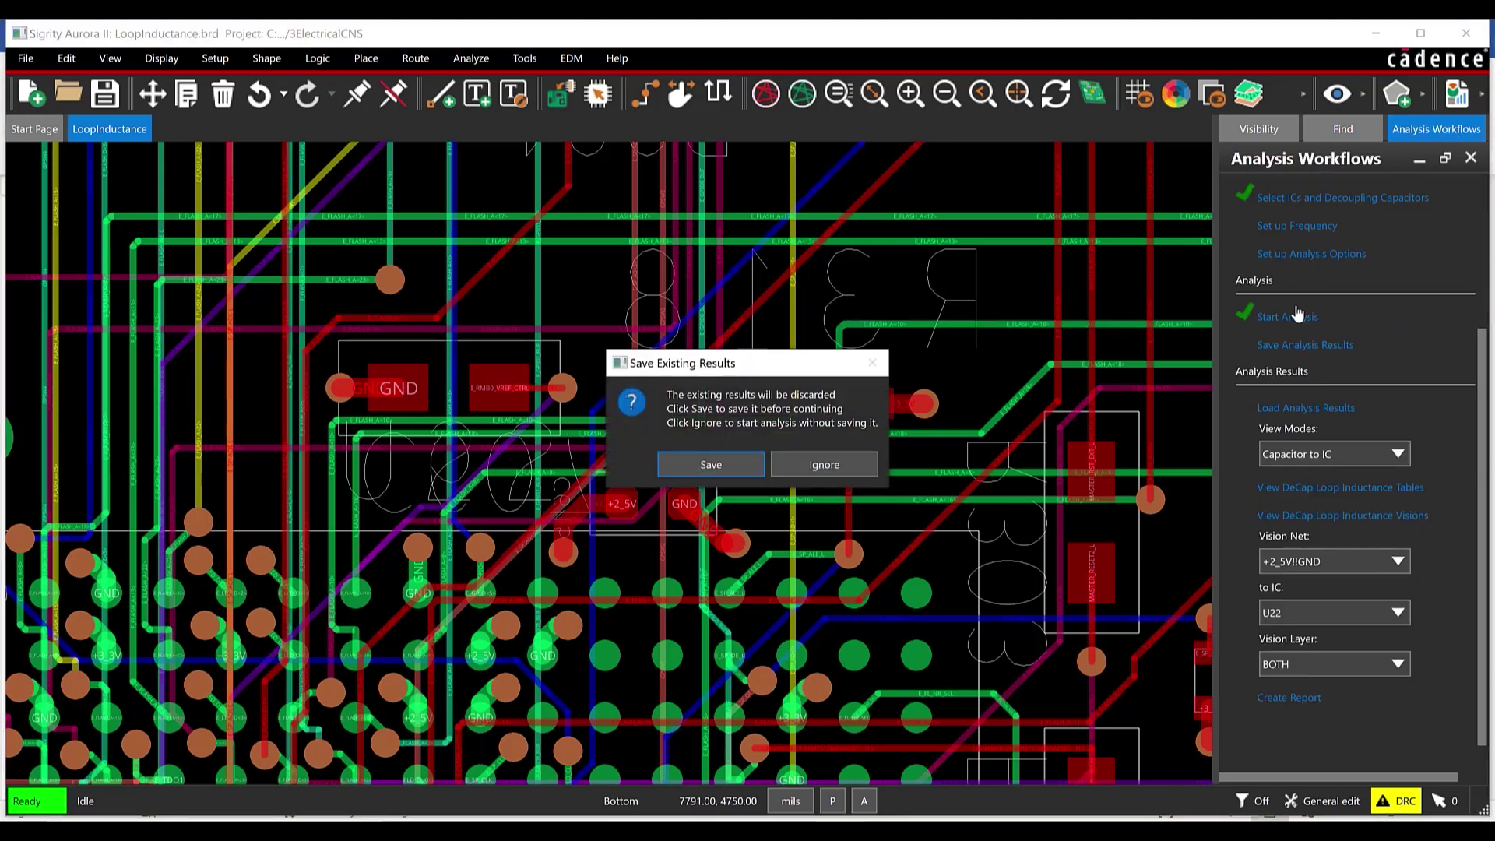
{"action": "left_click", "coordinate": [824, 466]}
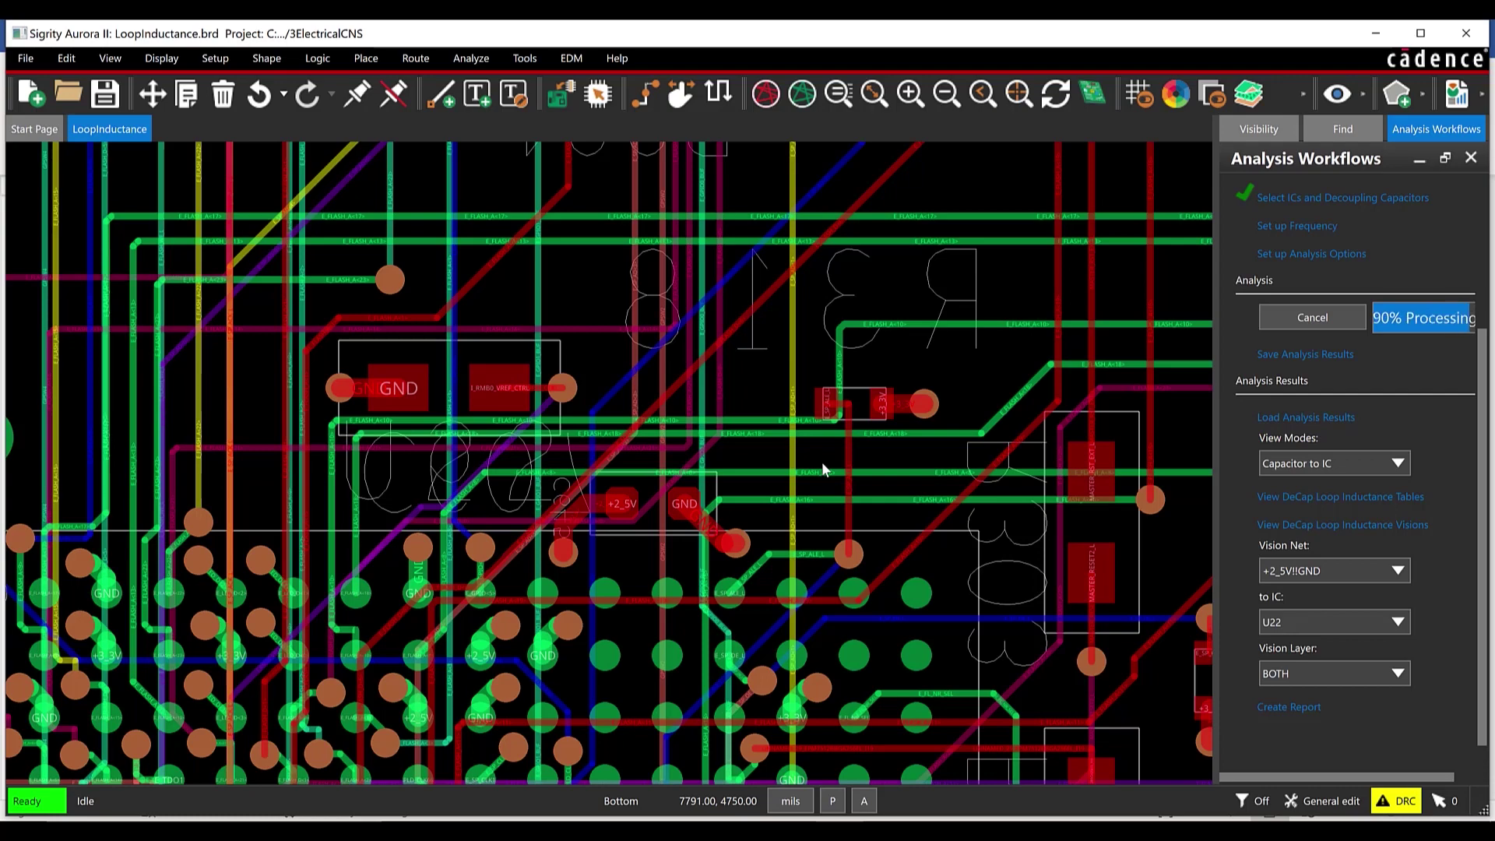
{"action": "left_click", "coordinate": [1306, 487]}
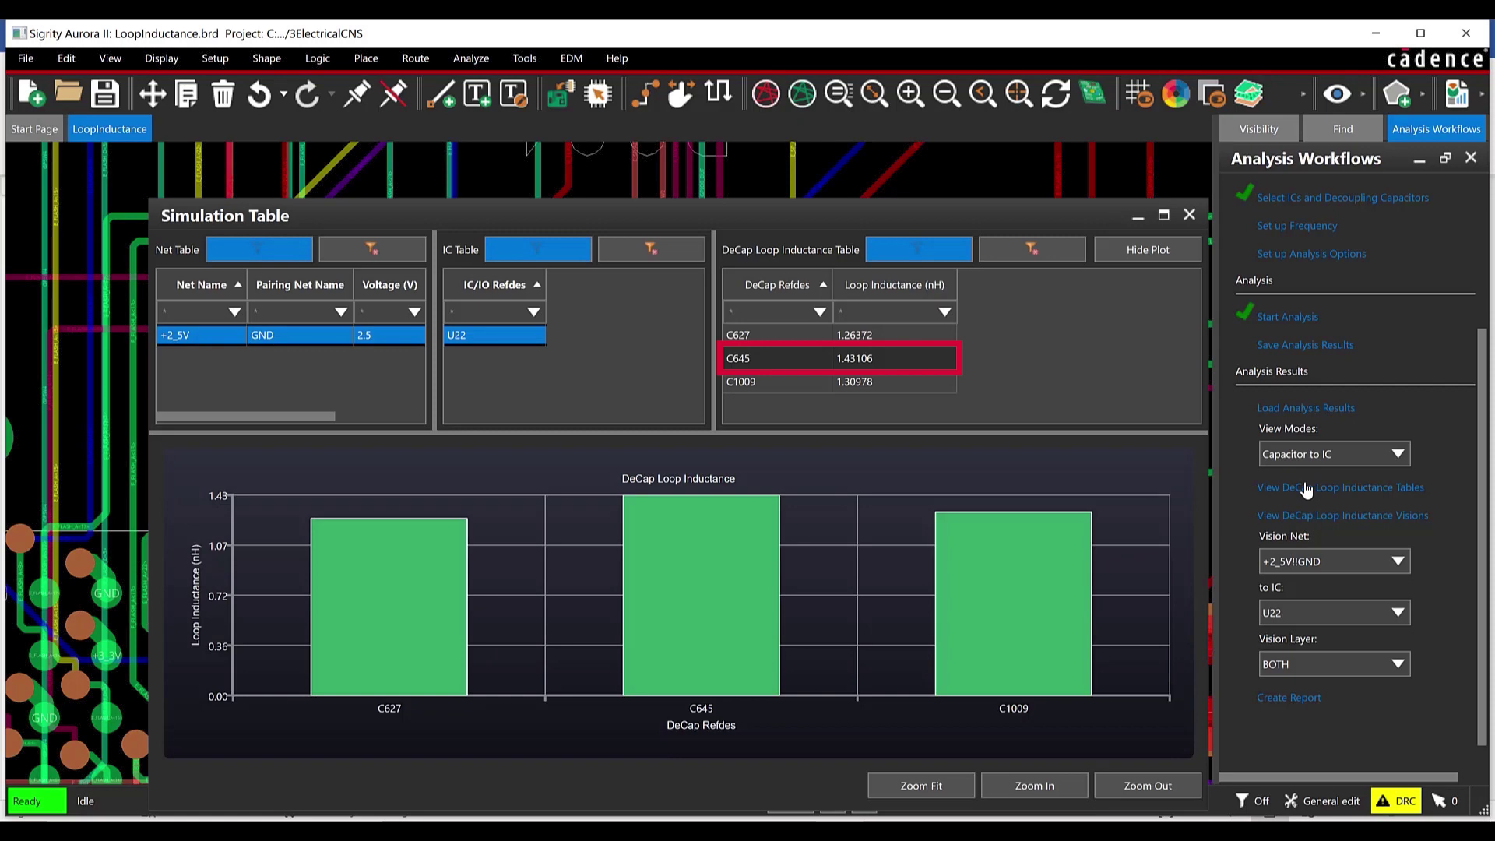
{"action": "left_click", "coordinate": [1190, 215]}
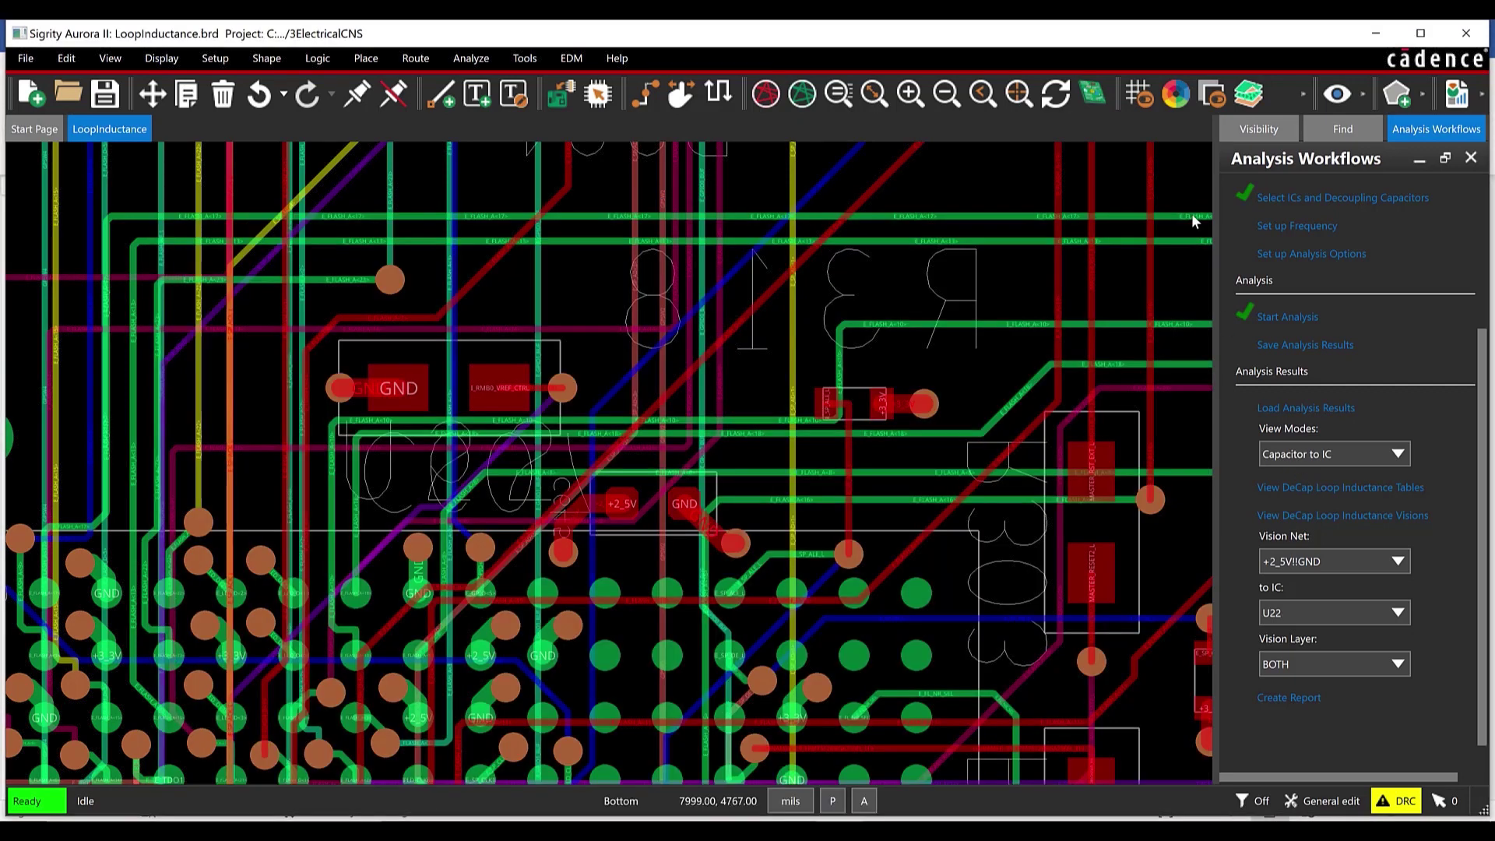